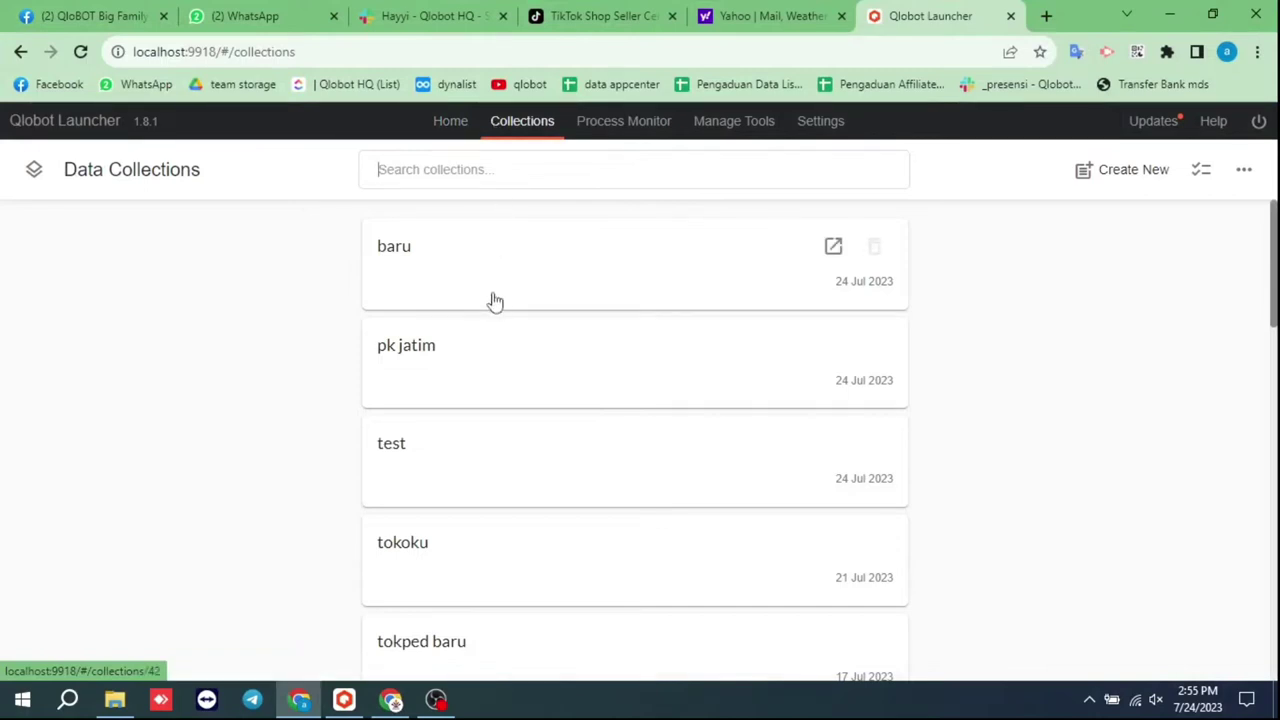
# Open the tokoku collection from Data Collections
pyautogui.click(505, 553)
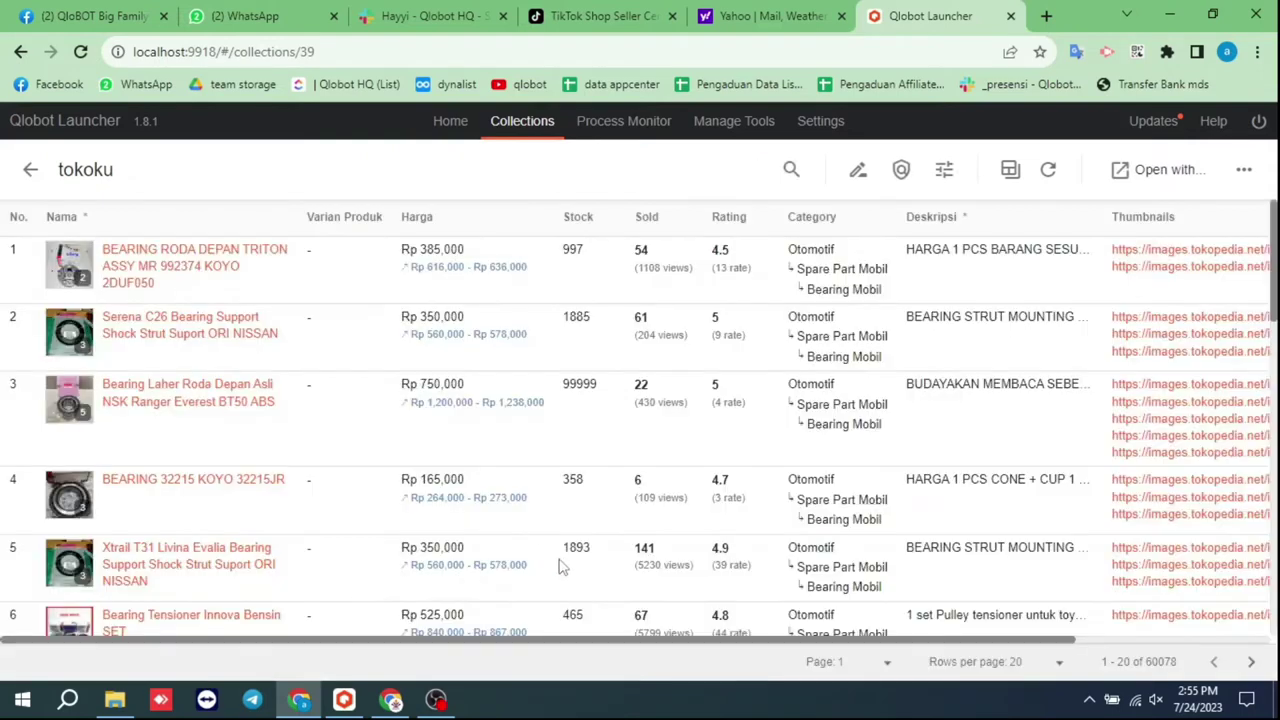
# Open the tokoku collection with the Uploader Tiktok Shop tool
pyautogui.click(1143, 172)
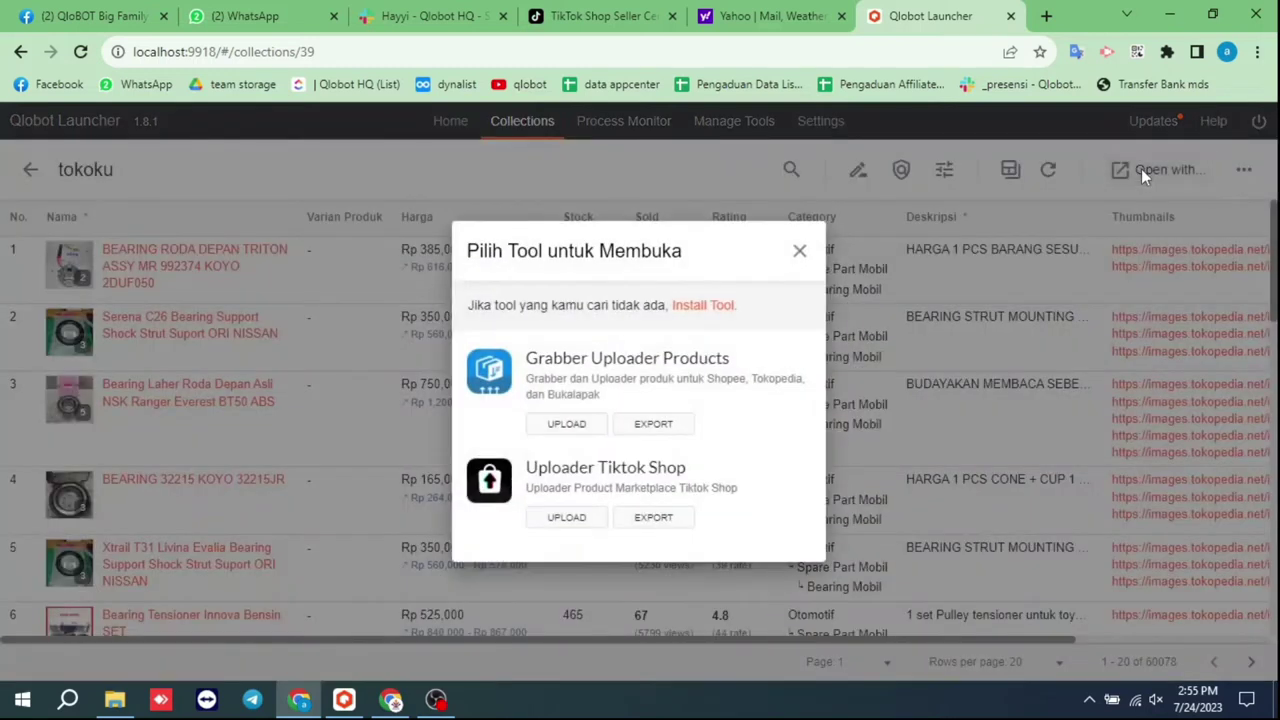
pyautogui.click(568, 518)
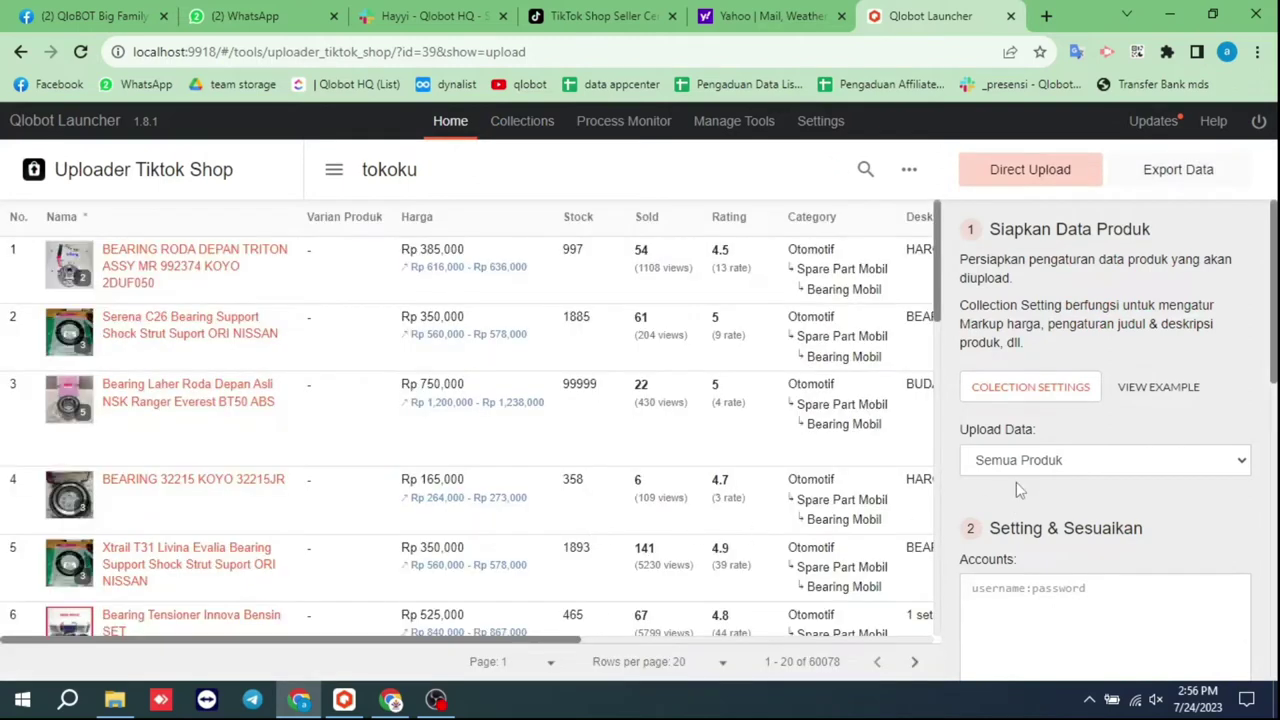
# Set Upload Data to 'Pilih berdasarkan range' covering products 6 to 9
pyautogui.click(1022, 462)
pyautogui.click(1031, 518)
pyautogui.click(971, 496)
pyautogui.doubleClick(968, 500)
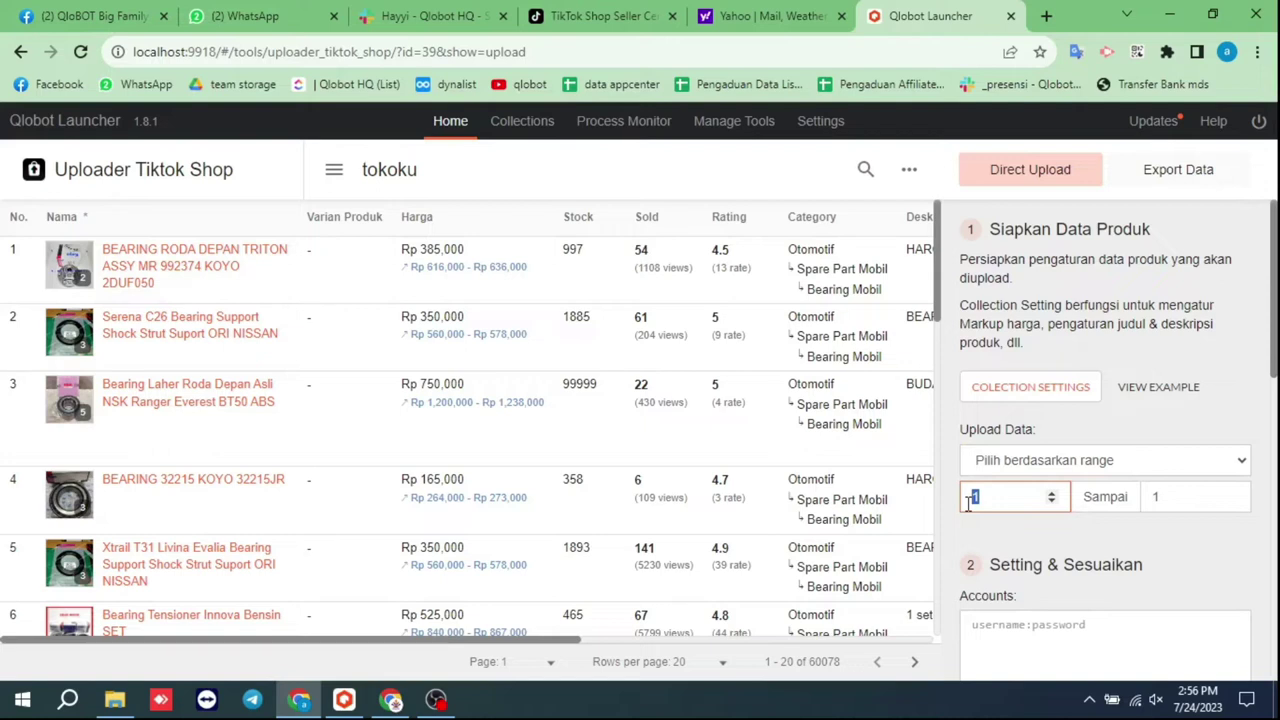
pyautogui.write('6')
pyautogui.press('Tab')
pyautogui.write('9')
pyautogui.scroll(-1, 1015, 521)
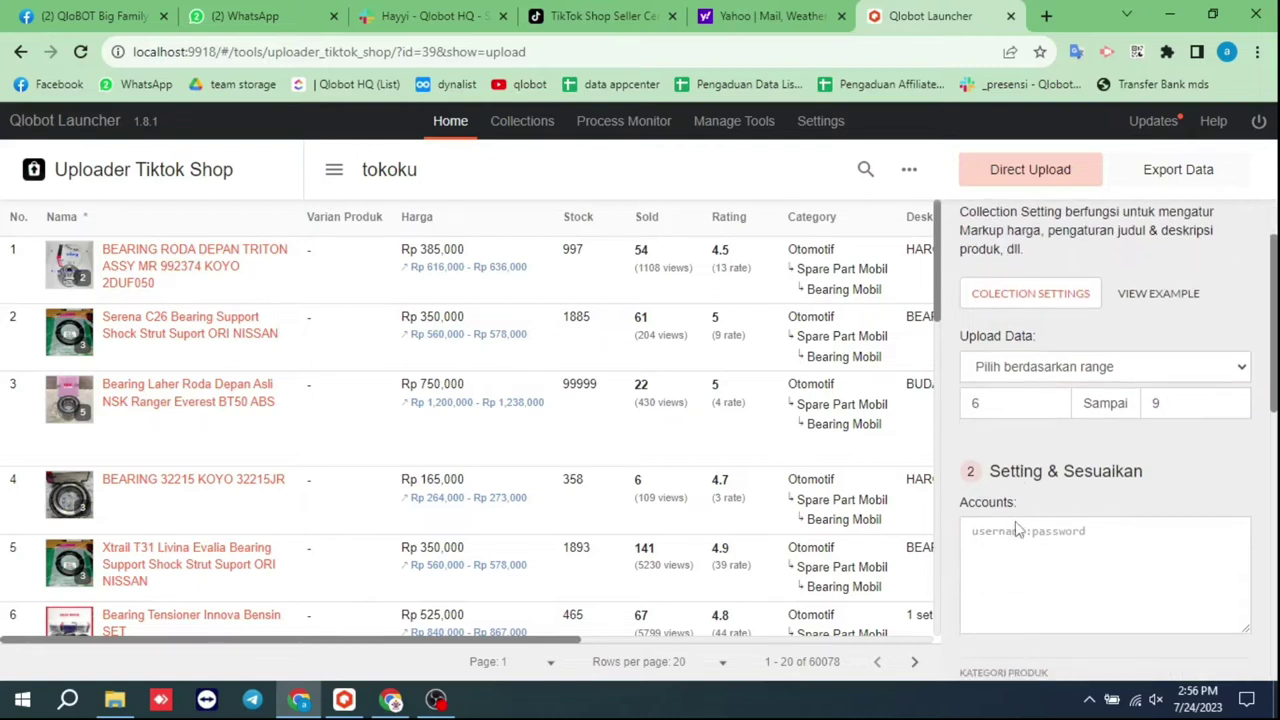
pyautogui.click(1019, 545)
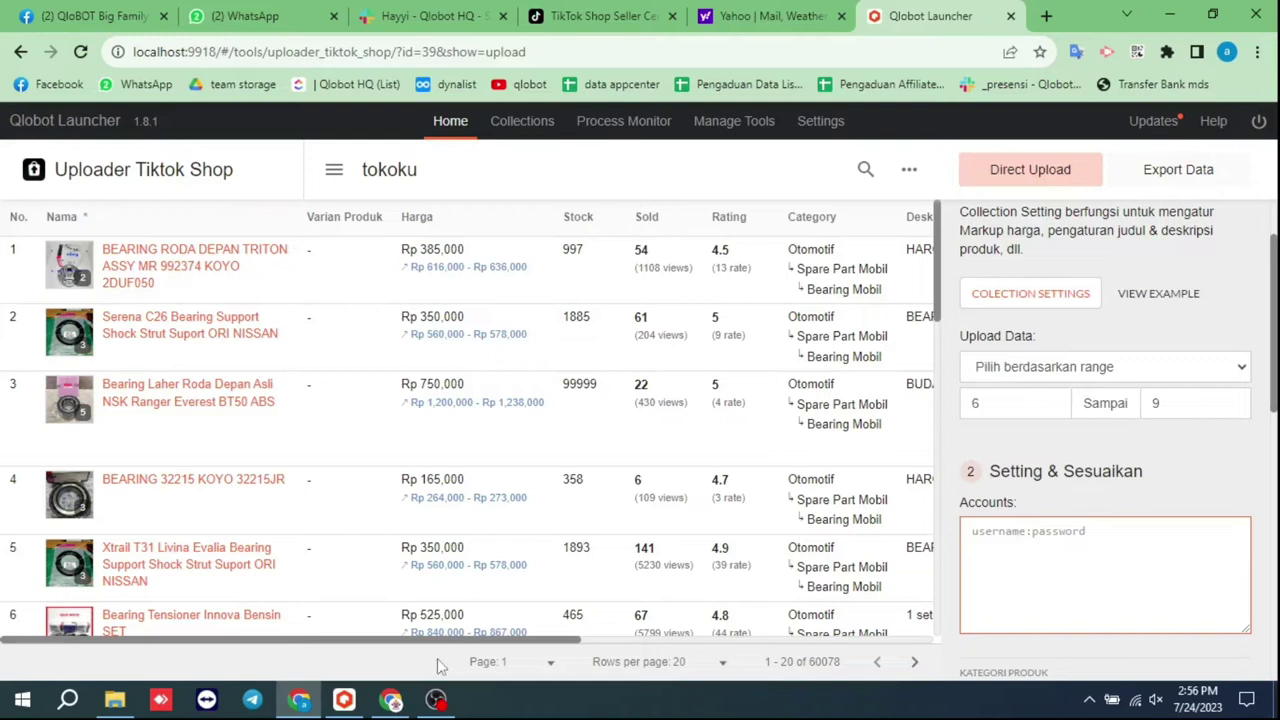
pyautogui.click(378, 705)
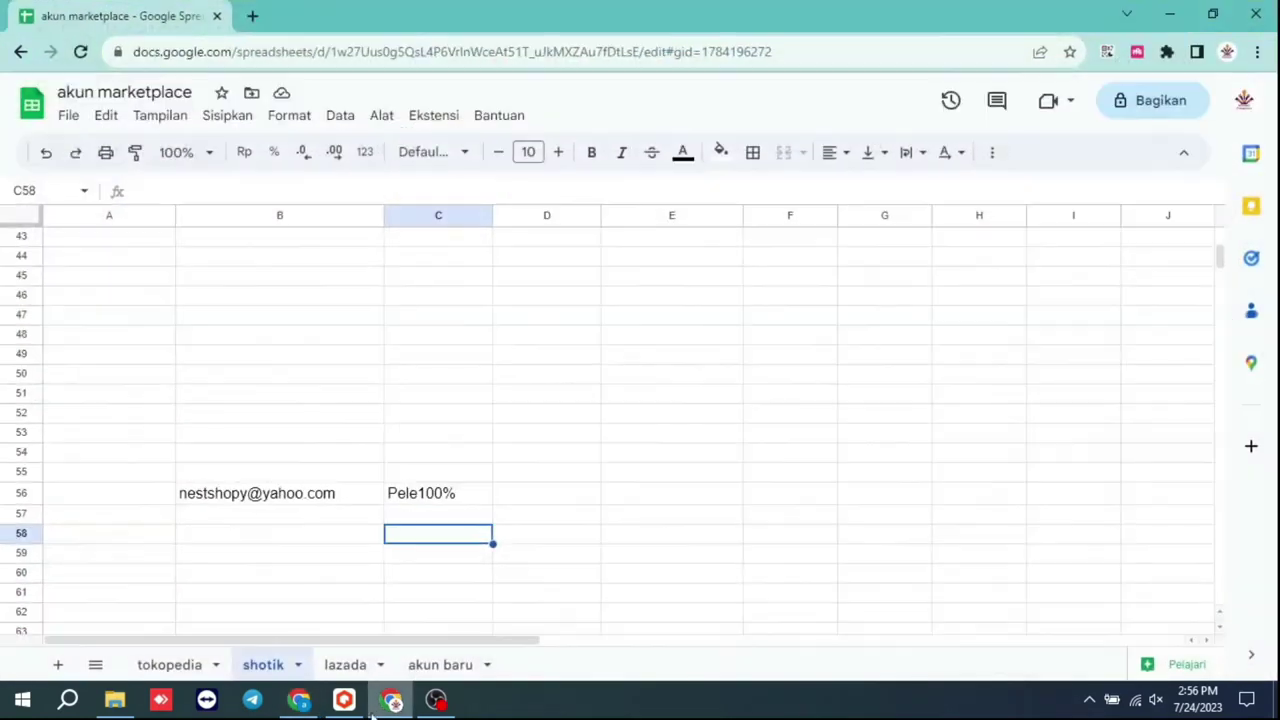
# Fill Accounts with the shop account's e-mail and password from the sheet, joined by a colon
pyautogui.click(299, 503)
pyautogui.hotkey('ctrl', 'c')
pyautogui.hotkey('alt', 'Tab')
pyautogui.hotkey('ctrl', 'v')
pyautogui.click(391, 703)
pyautogui.click(425, 505)
pyautogui.hotkey('ctrl', 'c')
pyautogui.hotkey('alt', 'Tab')
pyautogui.write(':')
pyautogui.hotkey('ctrl', 'v')
pyautogui.scroll(-1, 1182, 474)
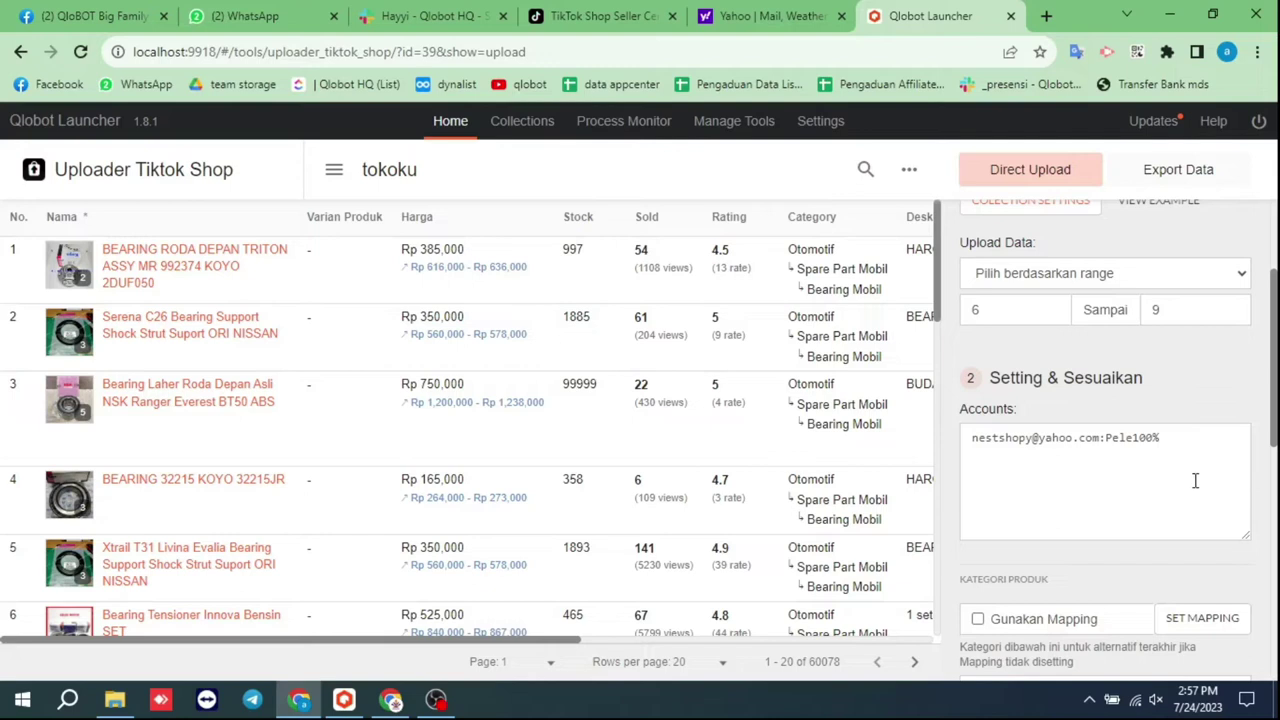
# Set the category to Mobil & Sepeda Motor › Suku Cadang Kendaraan › Bearing & Seal
pyautogui.scroll(-2, 1195, 481)
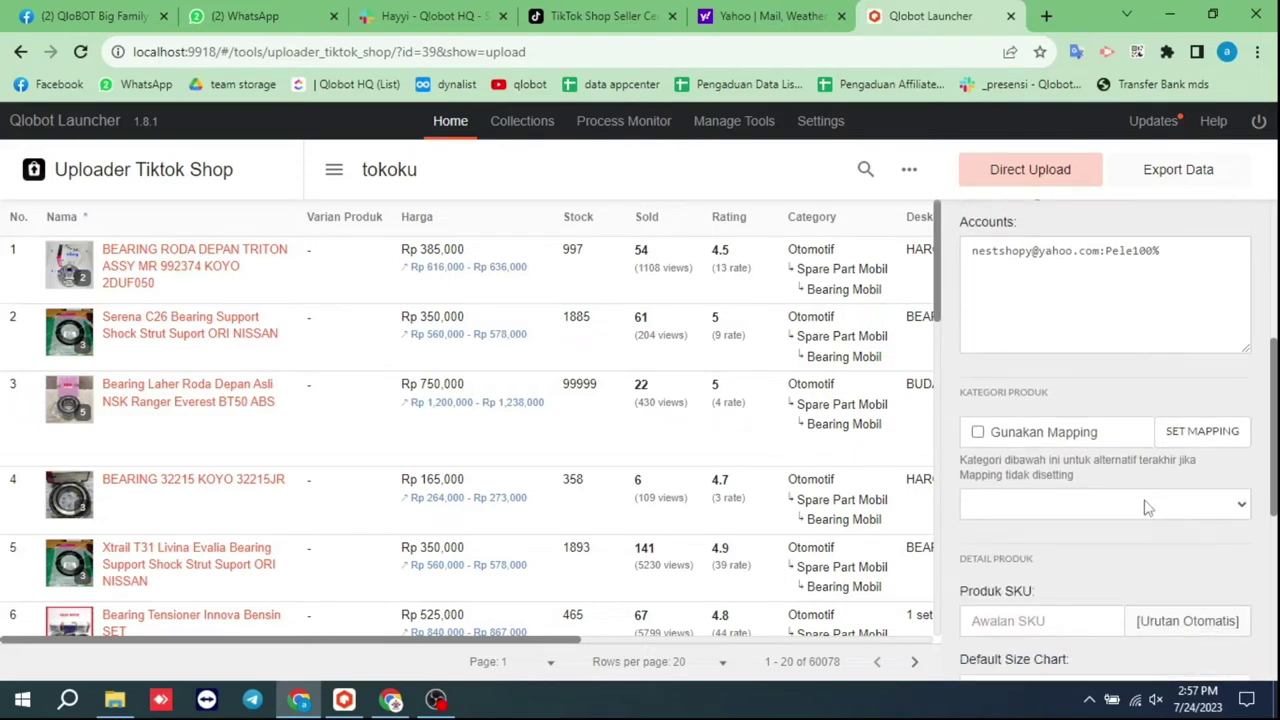
pyautogui.click(1148, 507)
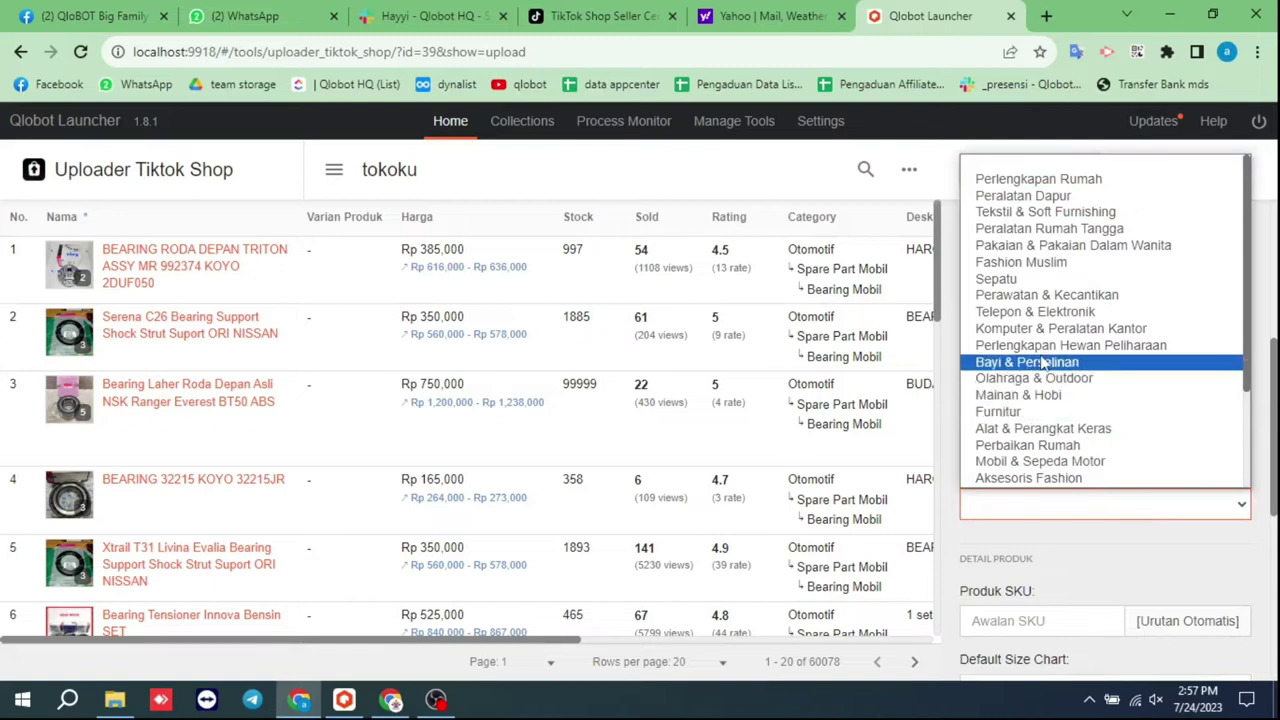
pyautogui.scroll(-3, 1045, 370)
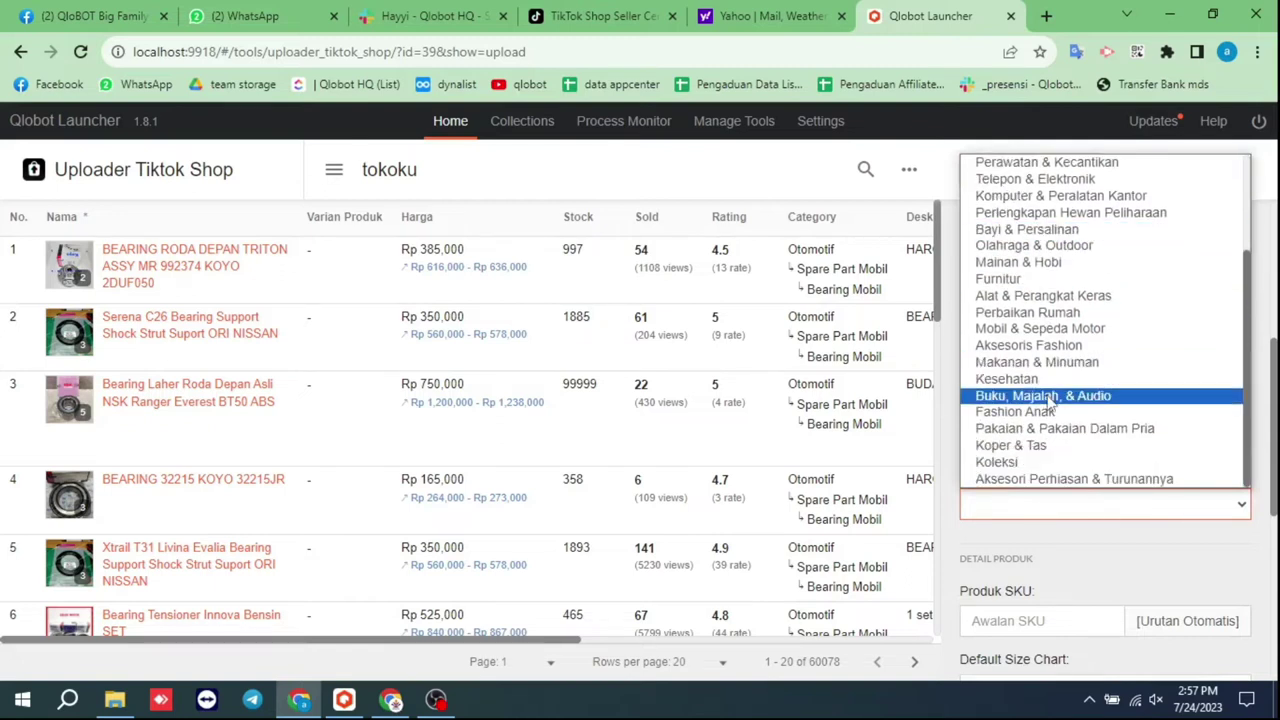
pyautogui.click(1040, 328)
pyautogui.click(1037, 537)
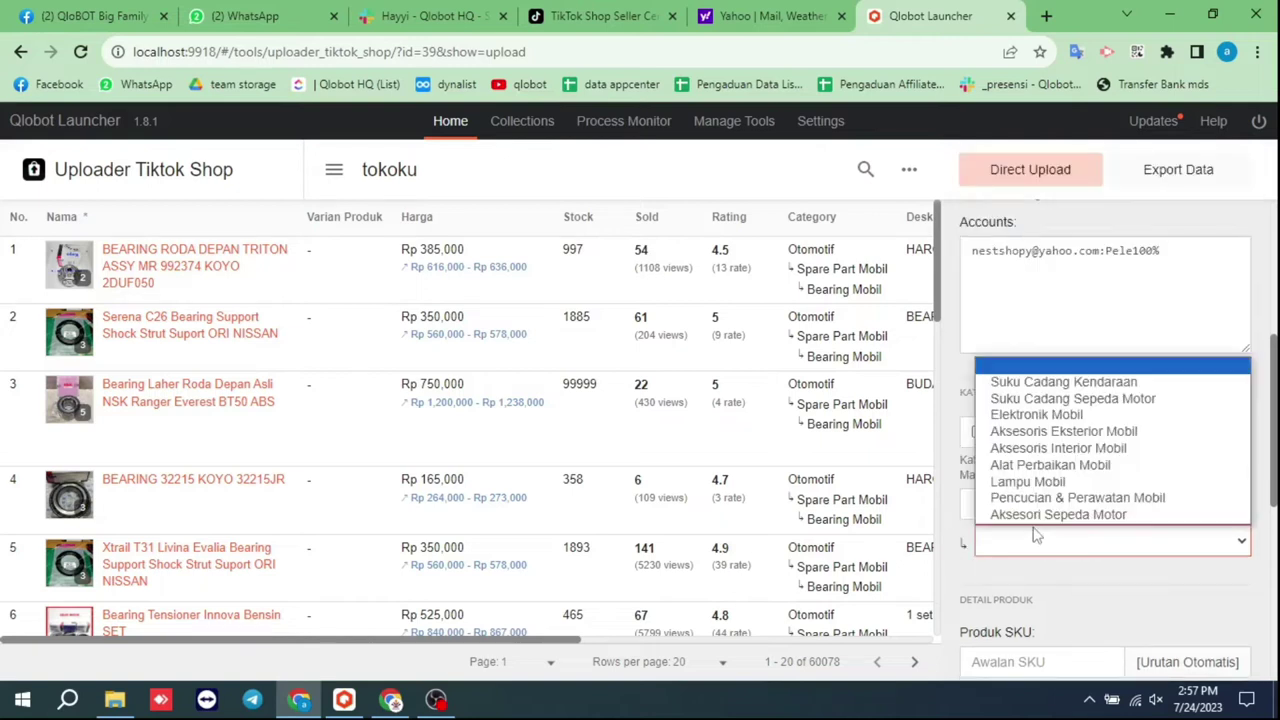
pyautogui.click(1052, 384)
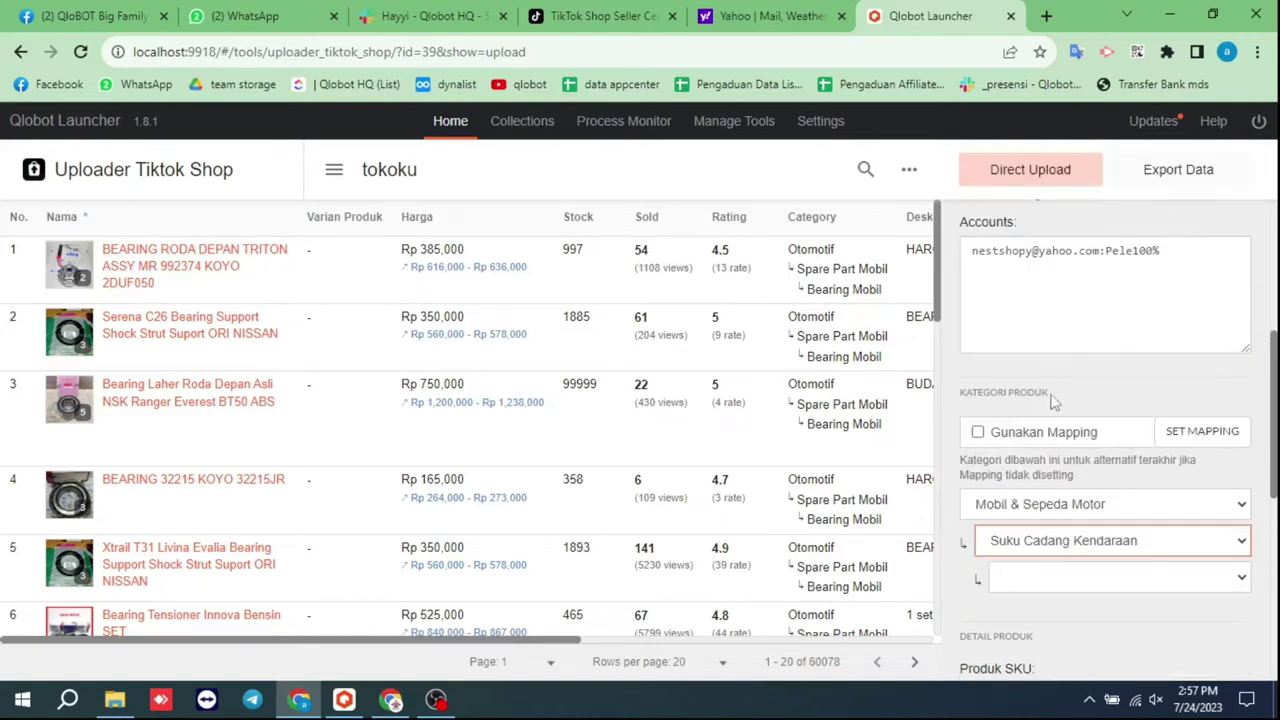
pyautogui.click(1046, 574)
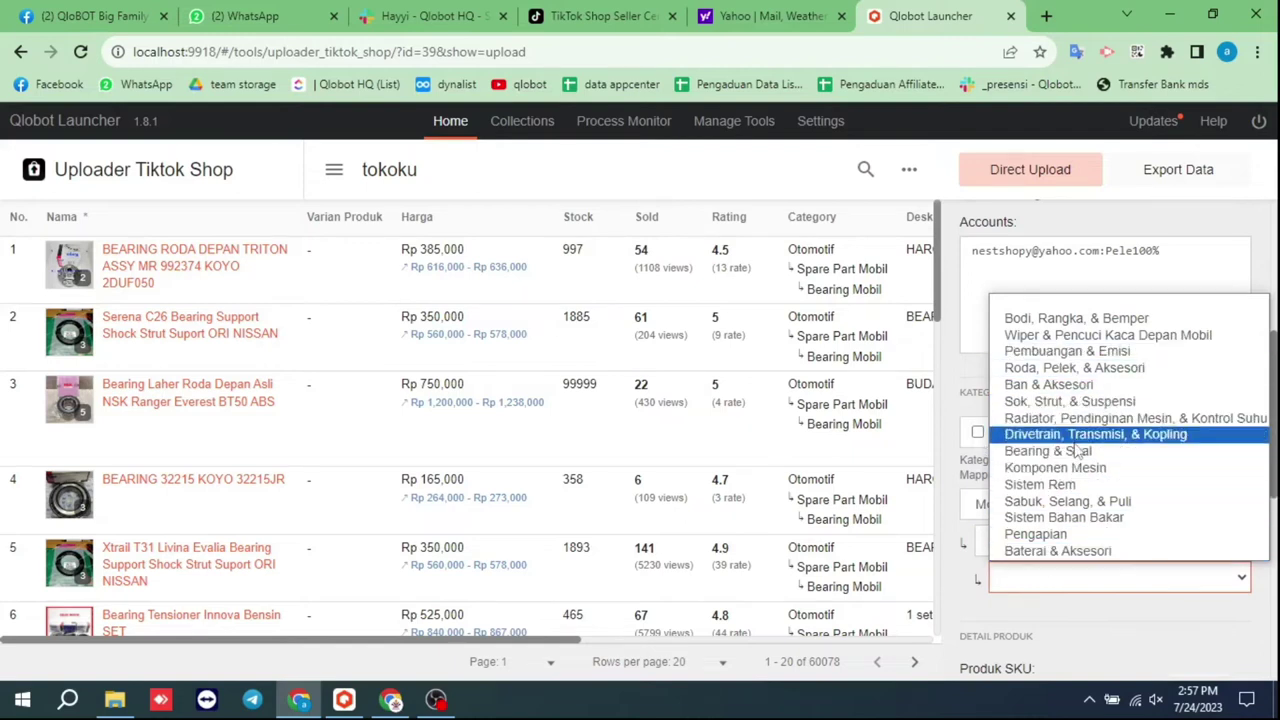
pyautogui.click(1078, 452)
# Enter 334589 as the Produk SKU prefix
pyautogui.scroll(-2, 1055, 510)
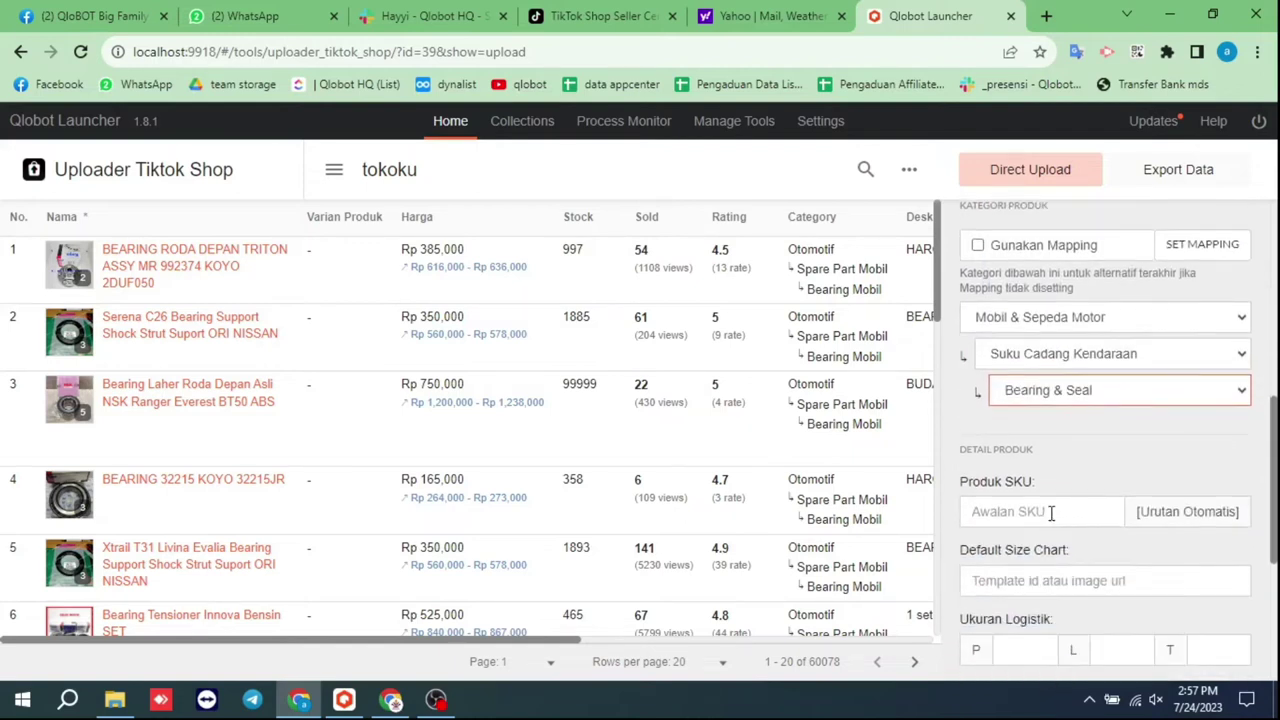
pyautogui.click(1051, 513)
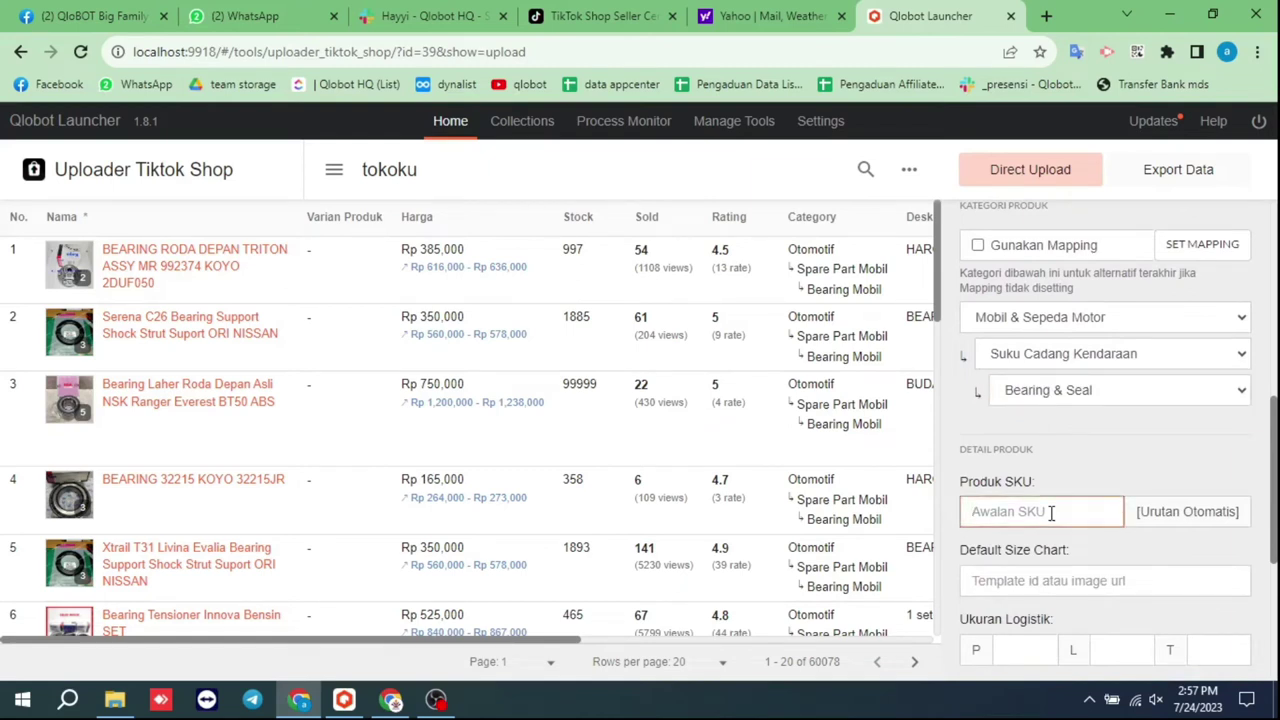
pyautogui.write('334589')
pyautogui.click(1062, 553)
pyautogui.click(1057, 572)
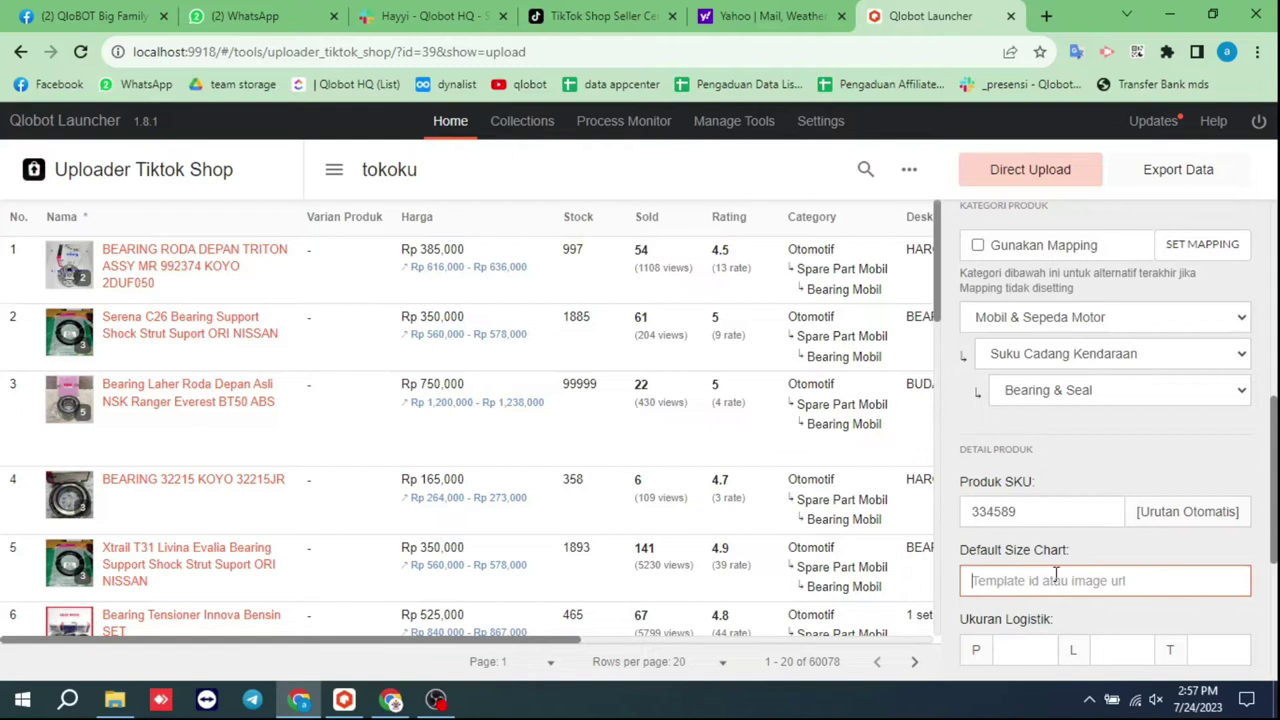
# In Seller Center, go to Produk › Atur Sekaligus and open 'Kelola tabel ukuran sekaligus'
pyautogui.click(623, 8)
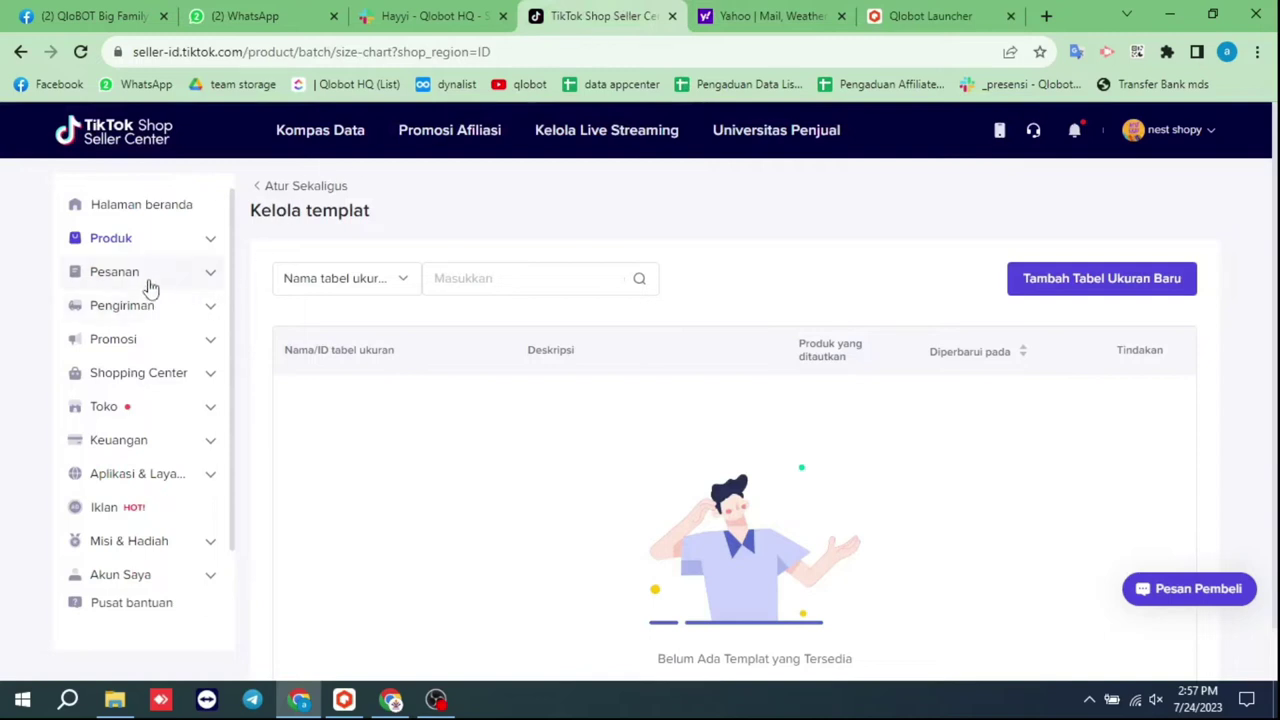
pyautogui.click(166, 251)
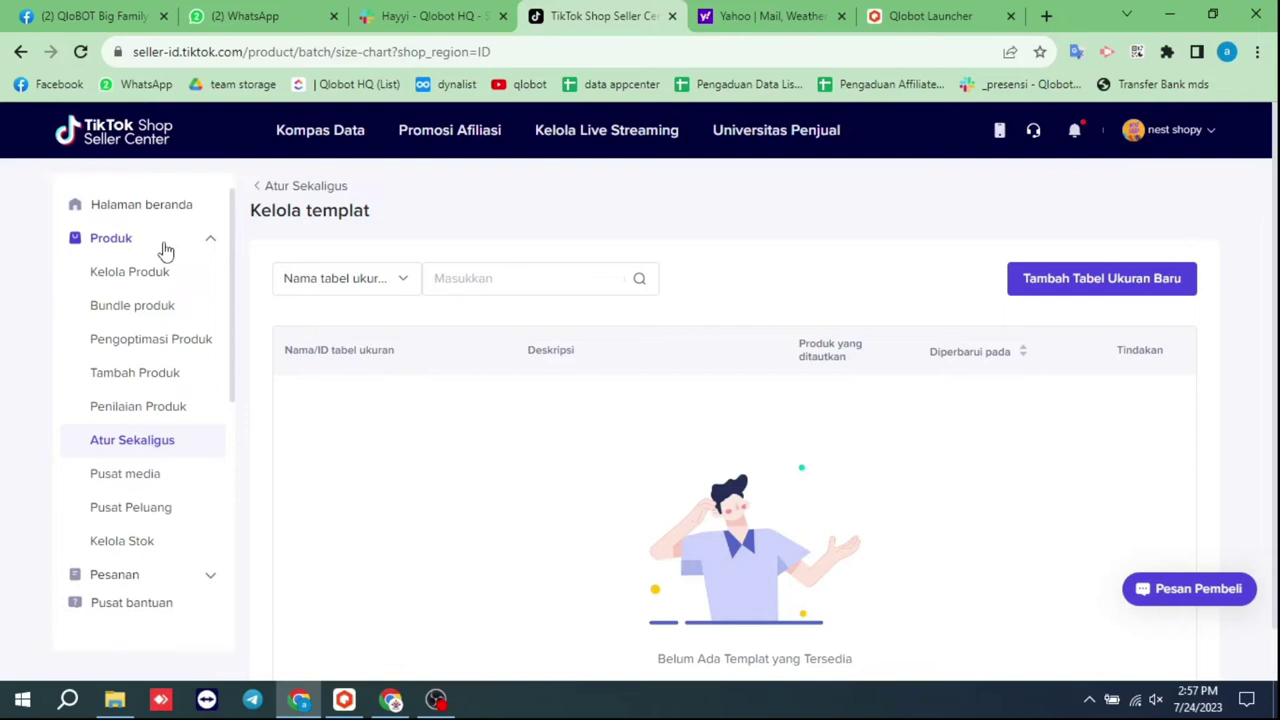
pyautogui.click(115, 447)
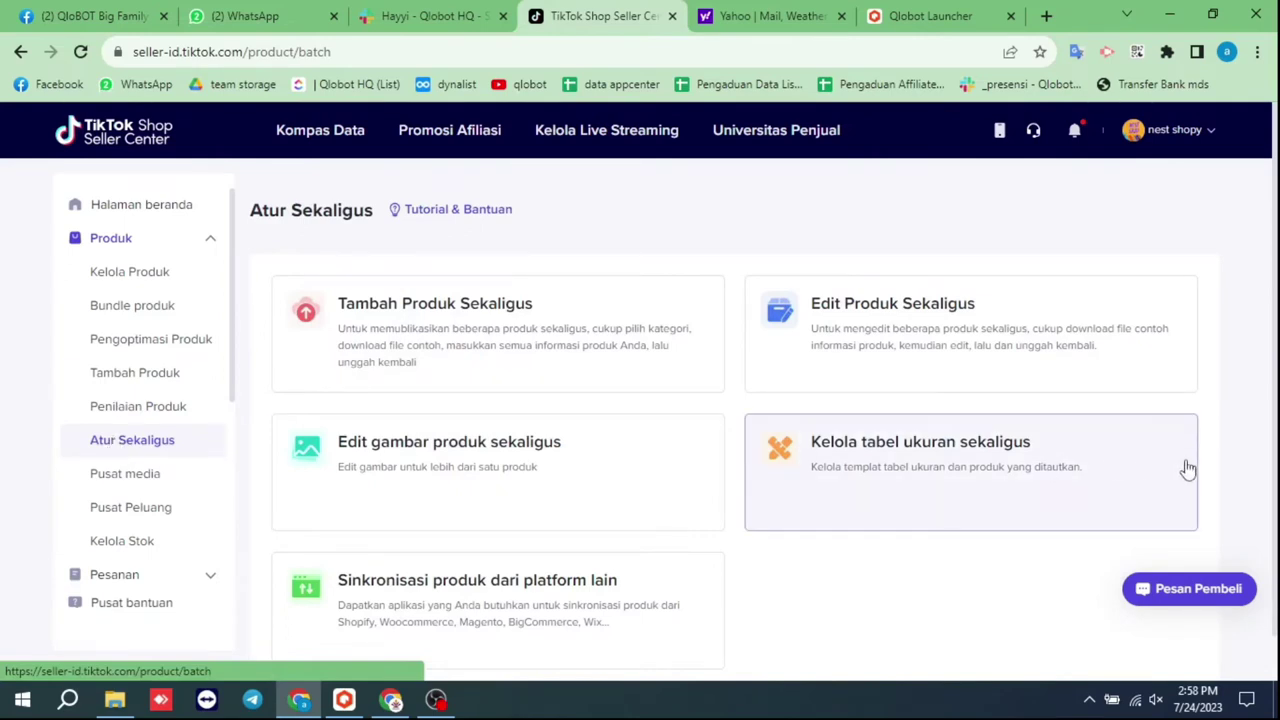
pyautogui.moveTo(1000, 466)
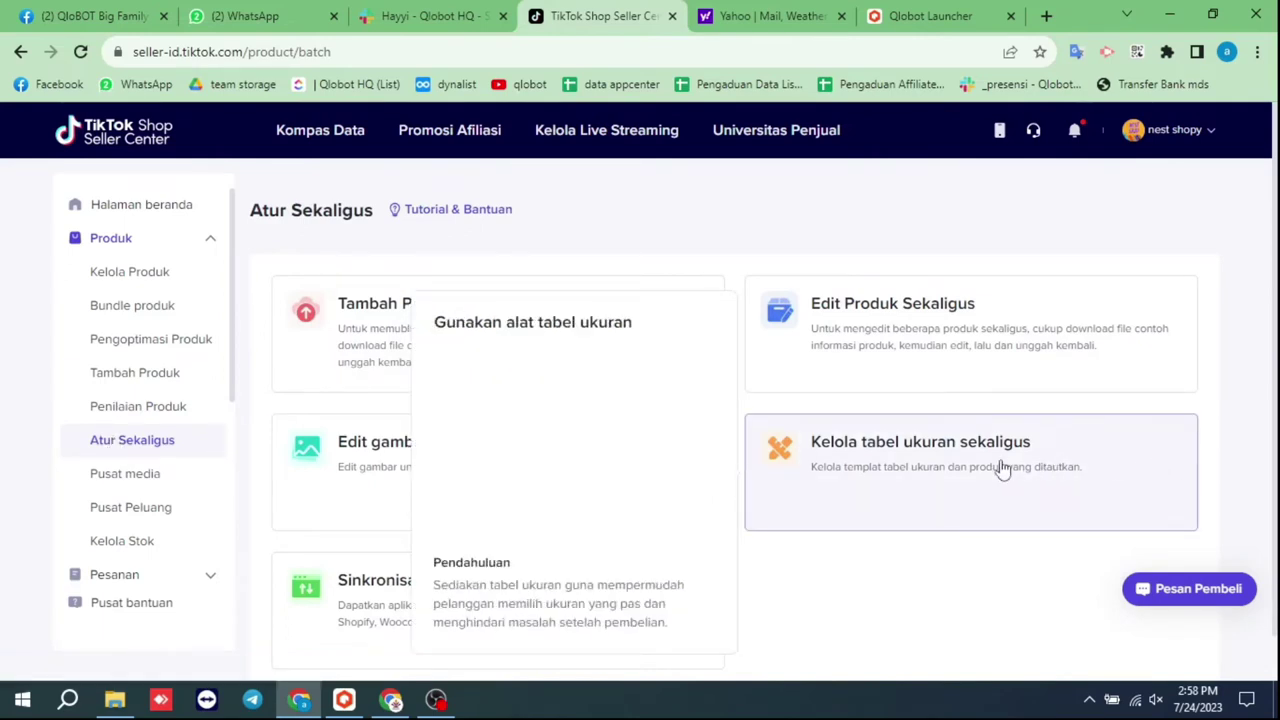
pyautogui.click(1000, 466)
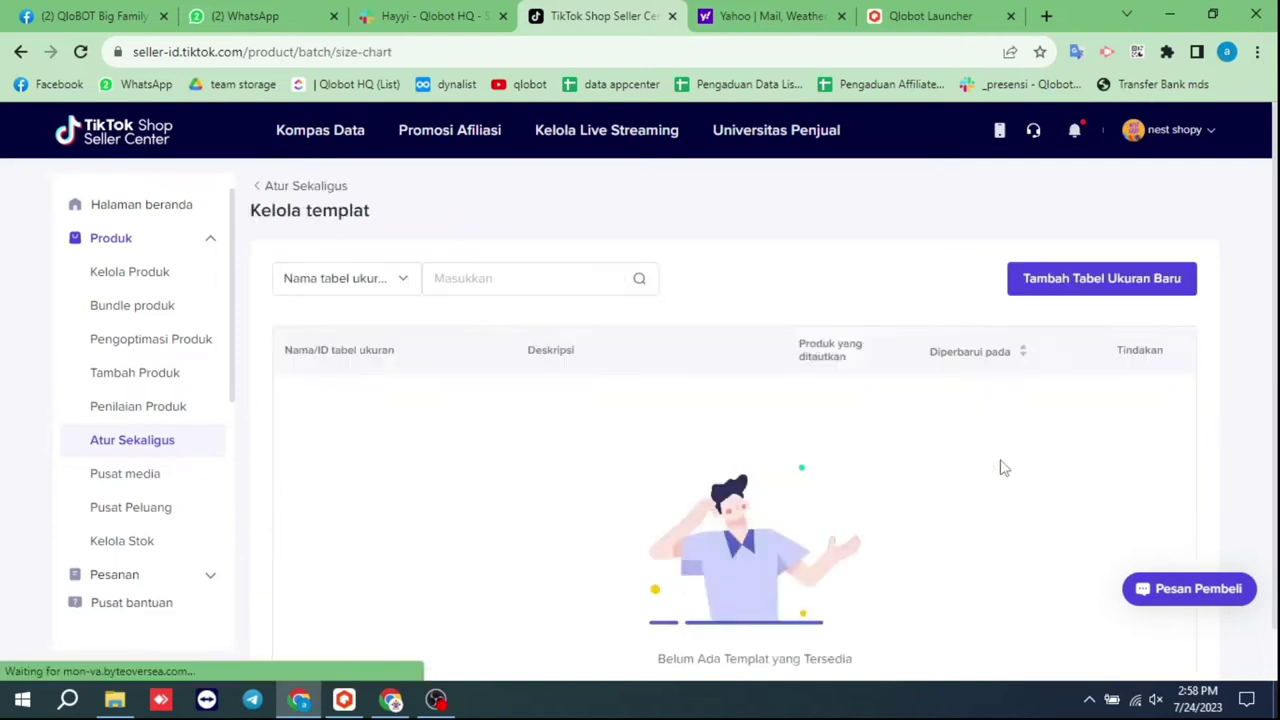
# Start a new size chart for product type Atasan Wanita named 'atasan'
pyautogui.click(1089, 278)
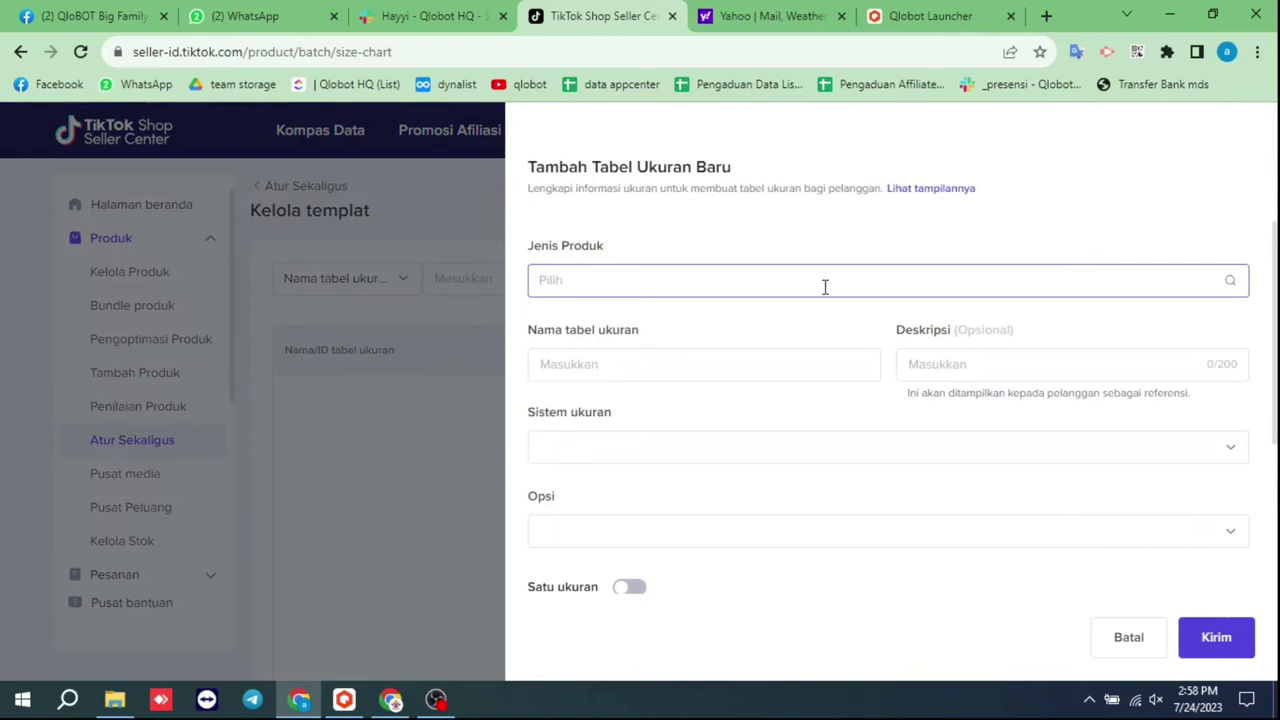
pyautogui.click(705, 290)
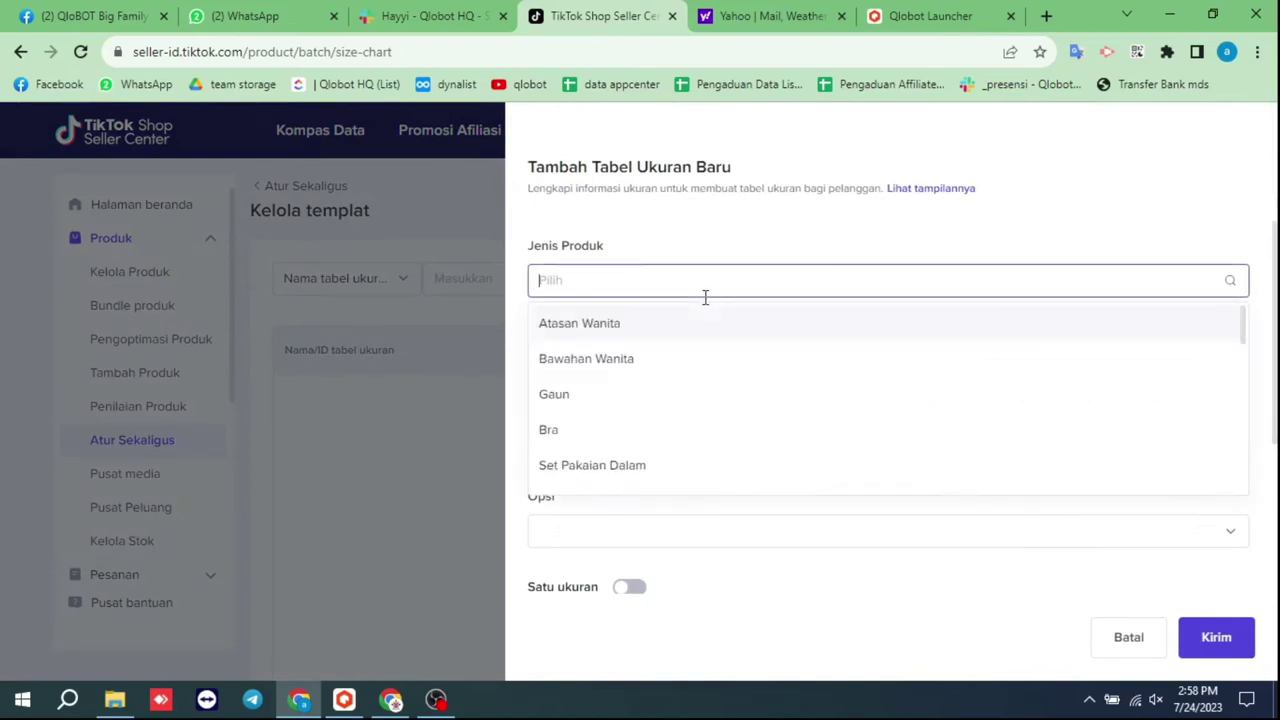
pyautogui.click(607, 337)
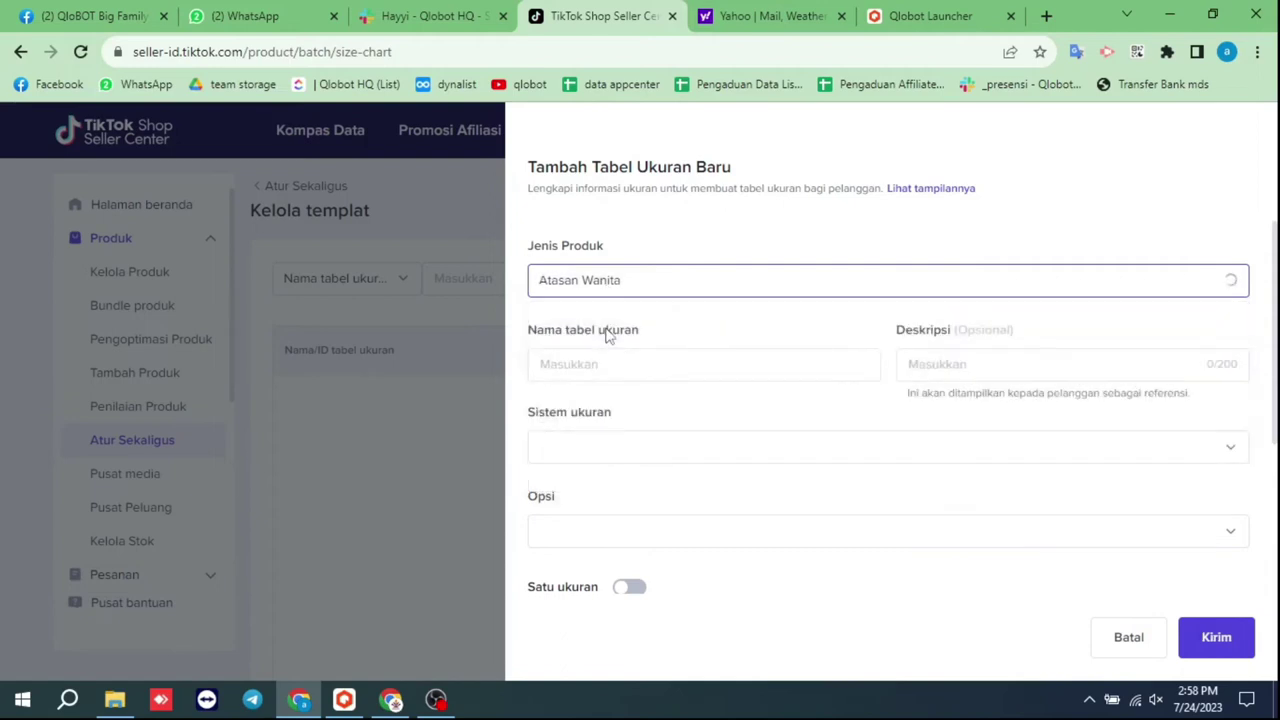
pyautogui.click(580, 366)
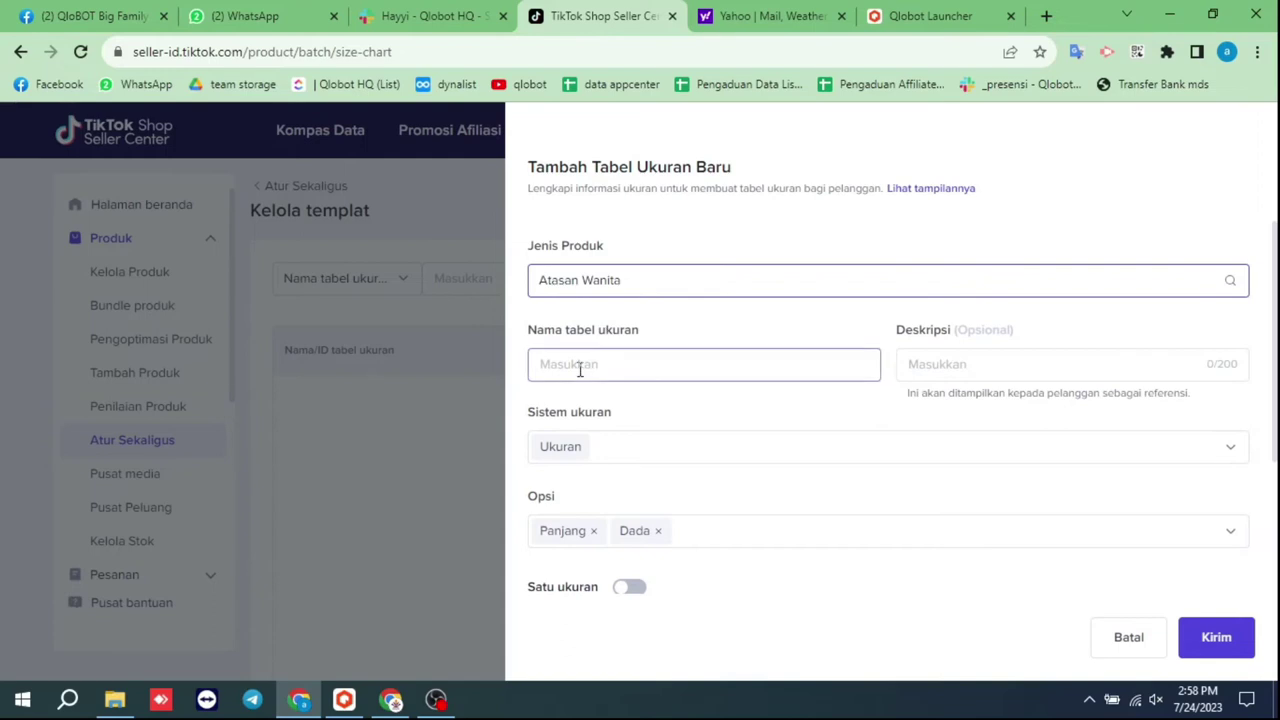
pyautogui.write('ata')
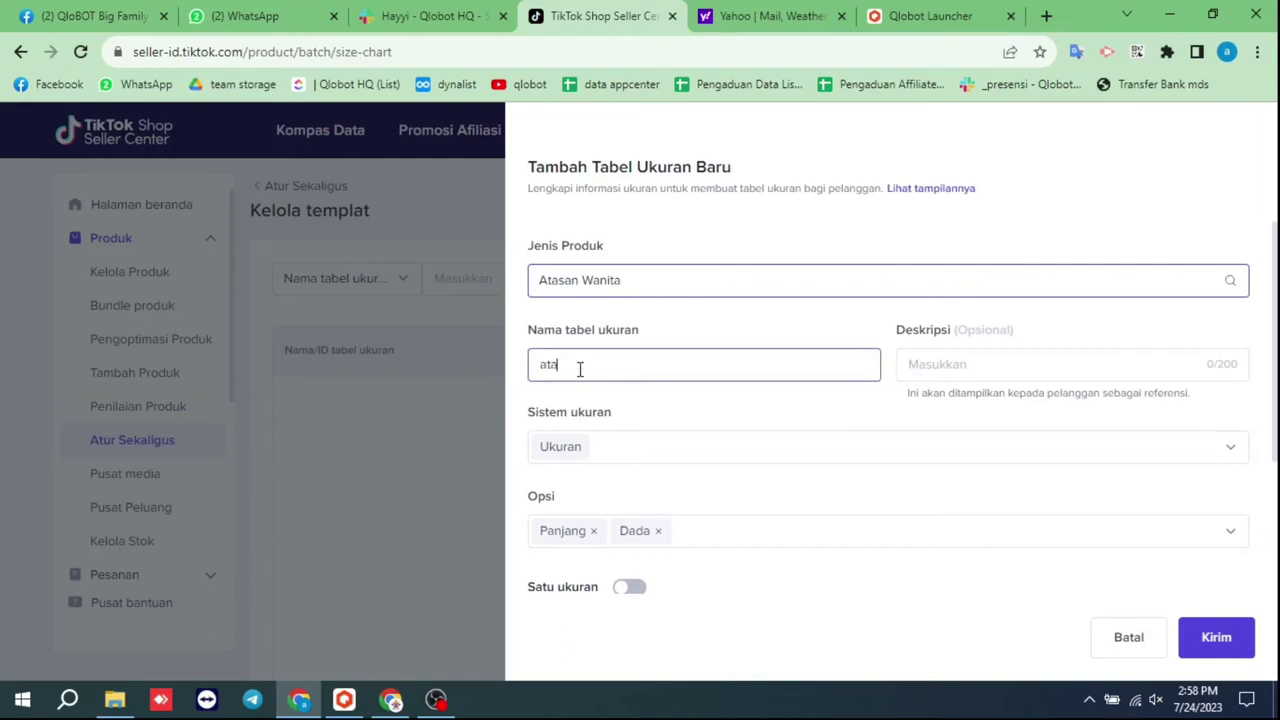
pyautogui.write('san')
pyautogui.click(608, 420)
# Fill the first row with size 15, length 15 cm, chest 15 cm and submit
pyautogui.scroll(-2, 640, 397)
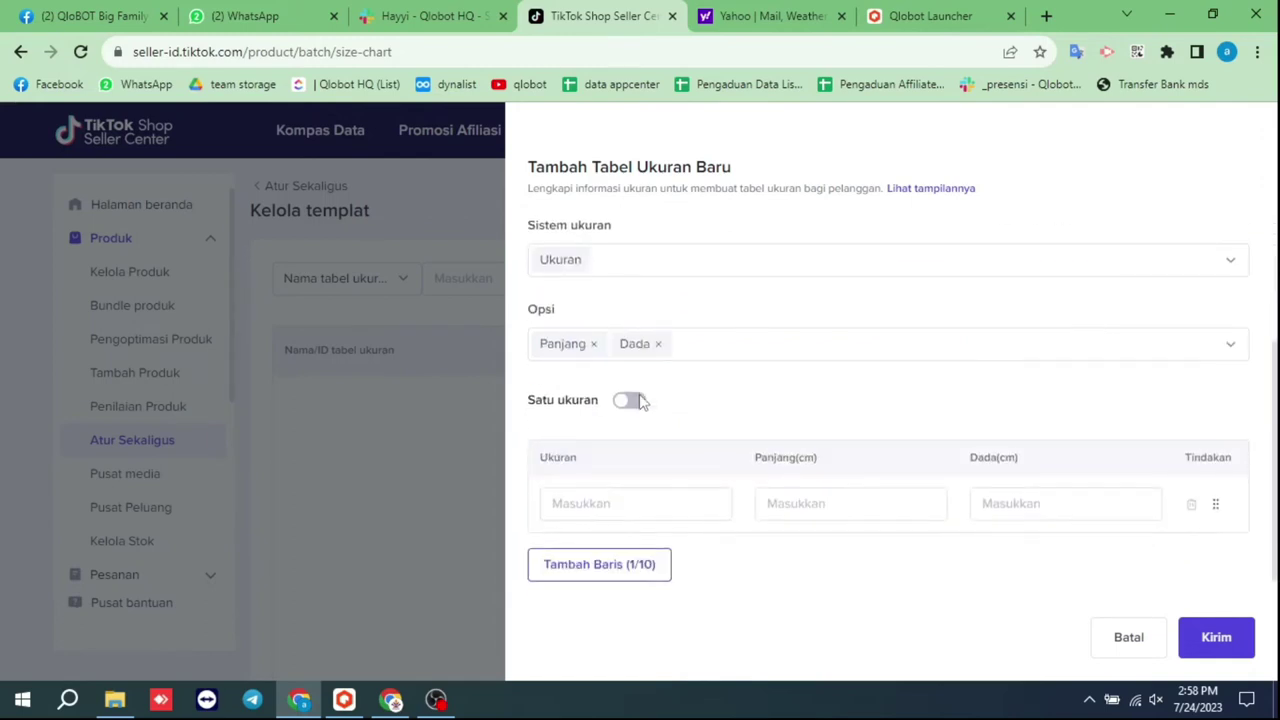
pyautogui.scroll(2, 891, 371)
pyautogui.scroll(-2, 895, 374)
pyautogui.click(660, 511)
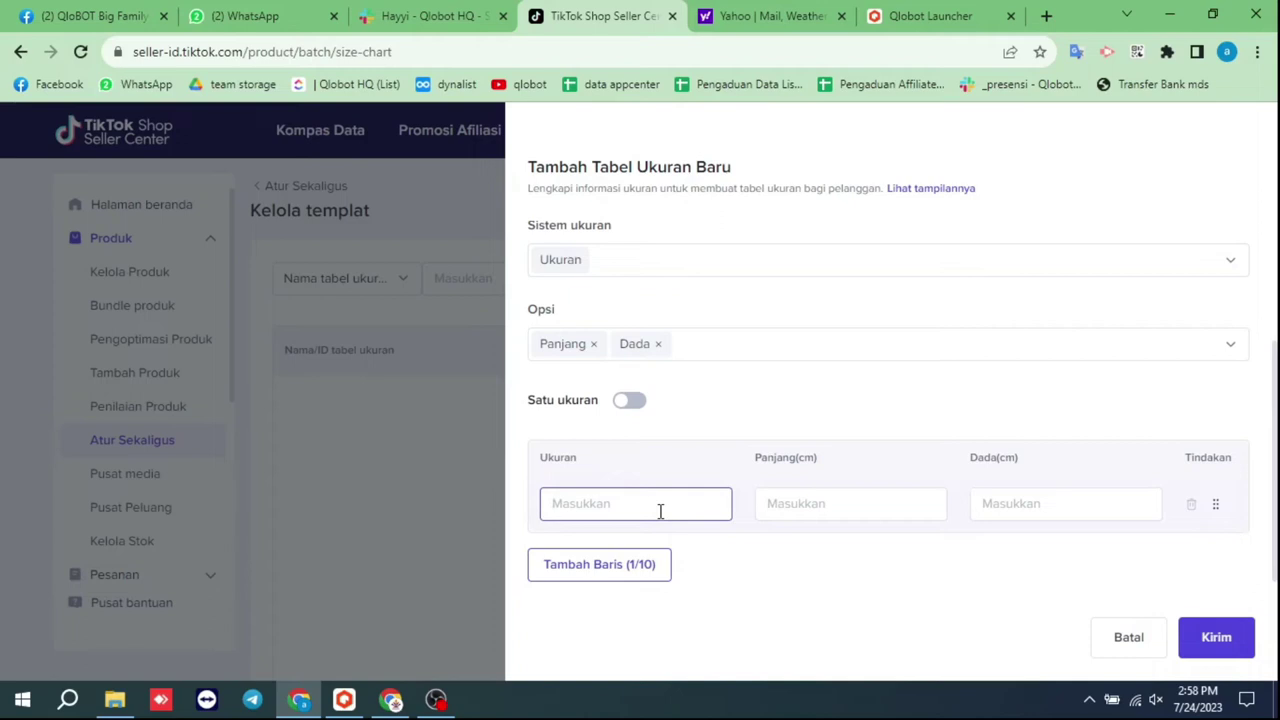
pyautogui.write('15')
pyautogui.press('Tab')
pyautogui.write('15')
pyautogui.press('Tab')
pyautogui.write('15')
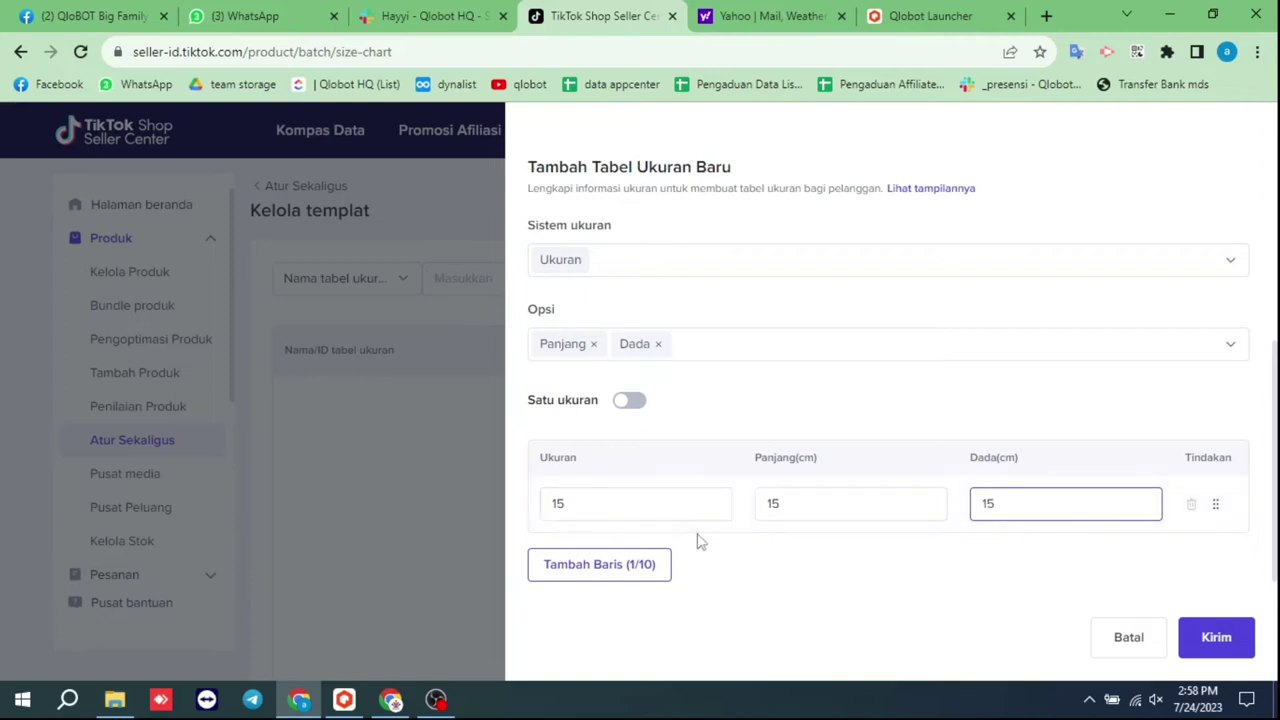
pyautogui.click(810, 580)
pyautogui.click(1217, 639)
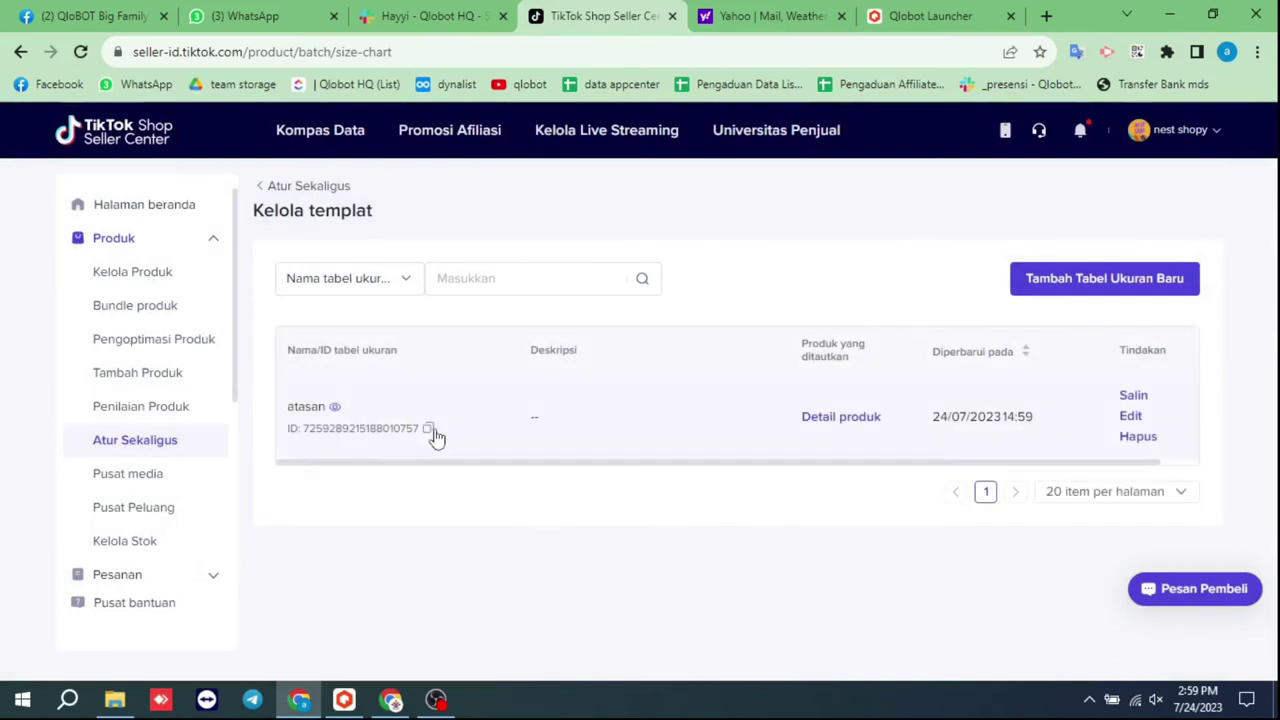
# Copy the atasan template's ID from the template list and switch back to Qlobot Launcher
pyautogui.click(429, 429)
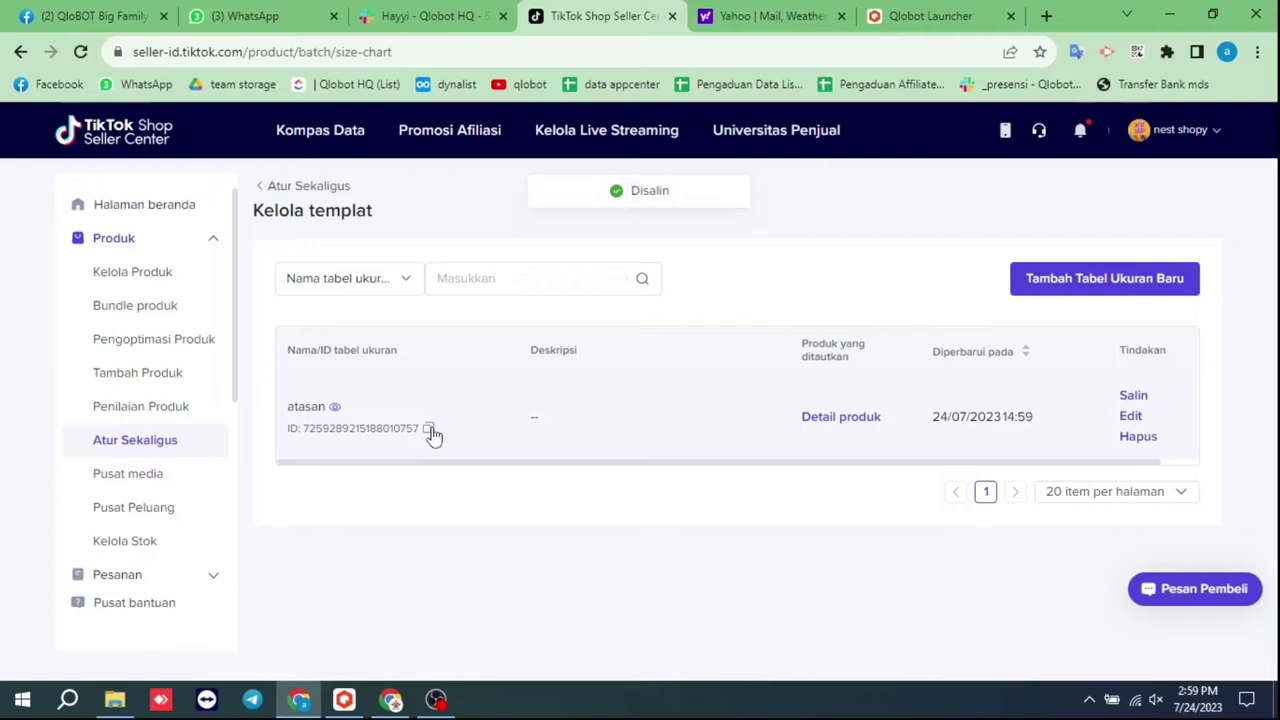
pyautogui.click(934, 14)
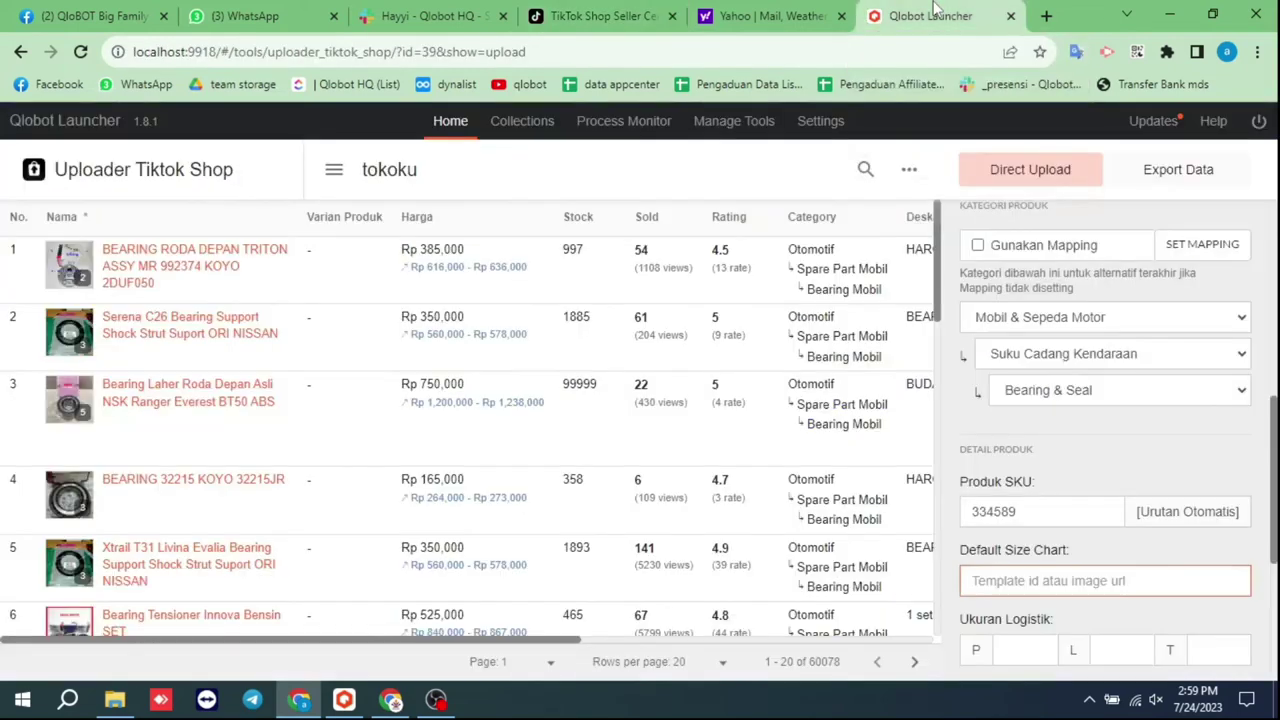
pyautogui.rightClick(1012, 594)
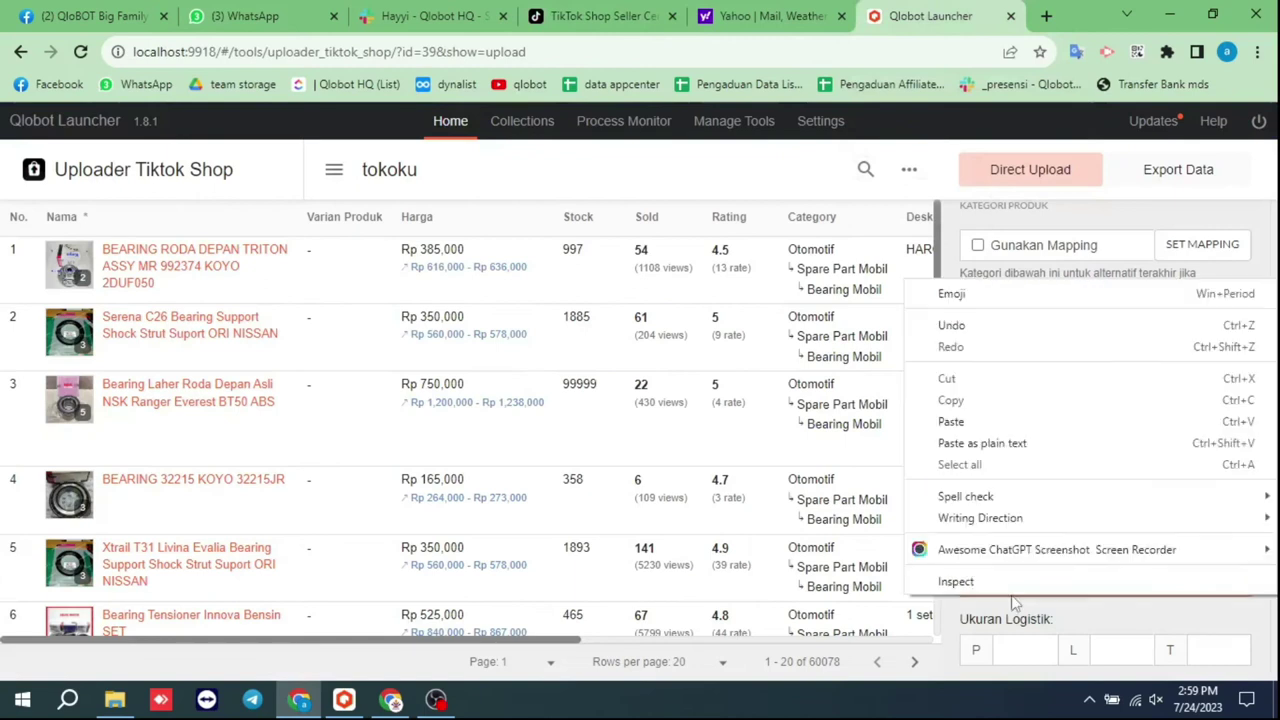
pyautogui.click(982, 443)
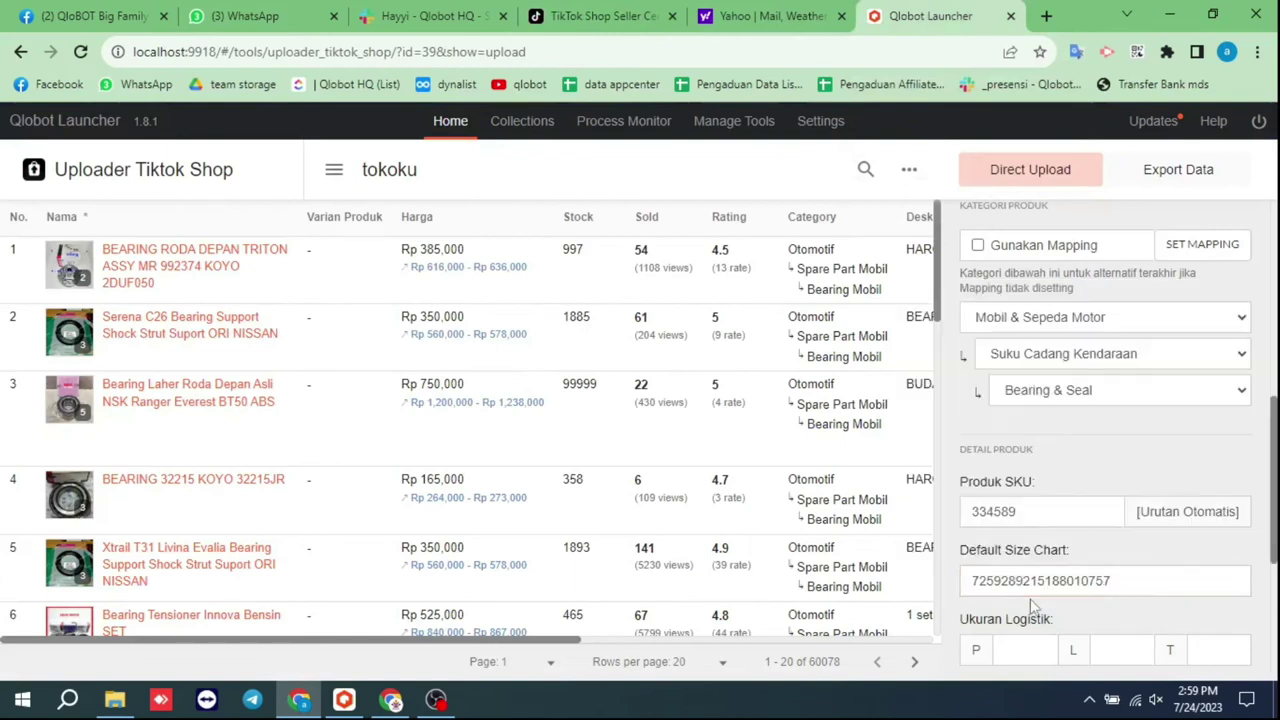
pyautogui.click(1019, 652)
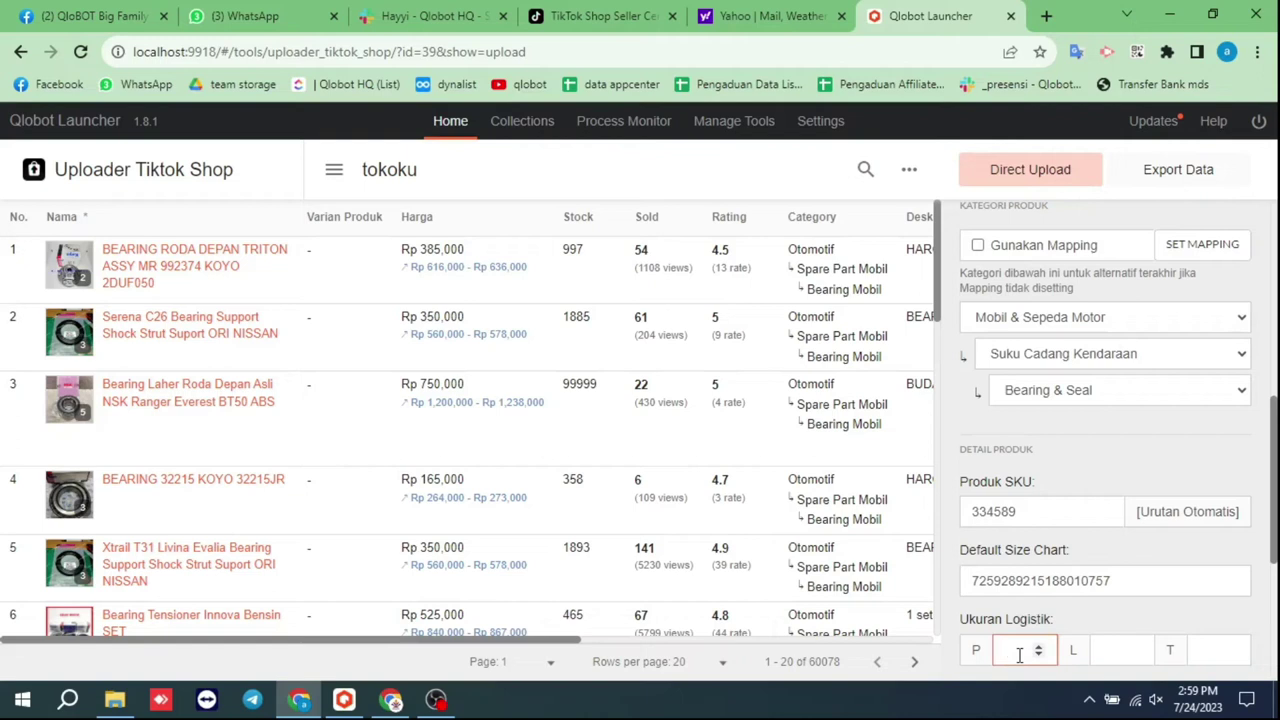
pyautogui.write('15')
pyautogui.press('Tab')
pyautogui.write('15')
pyautogui.press('Tab')
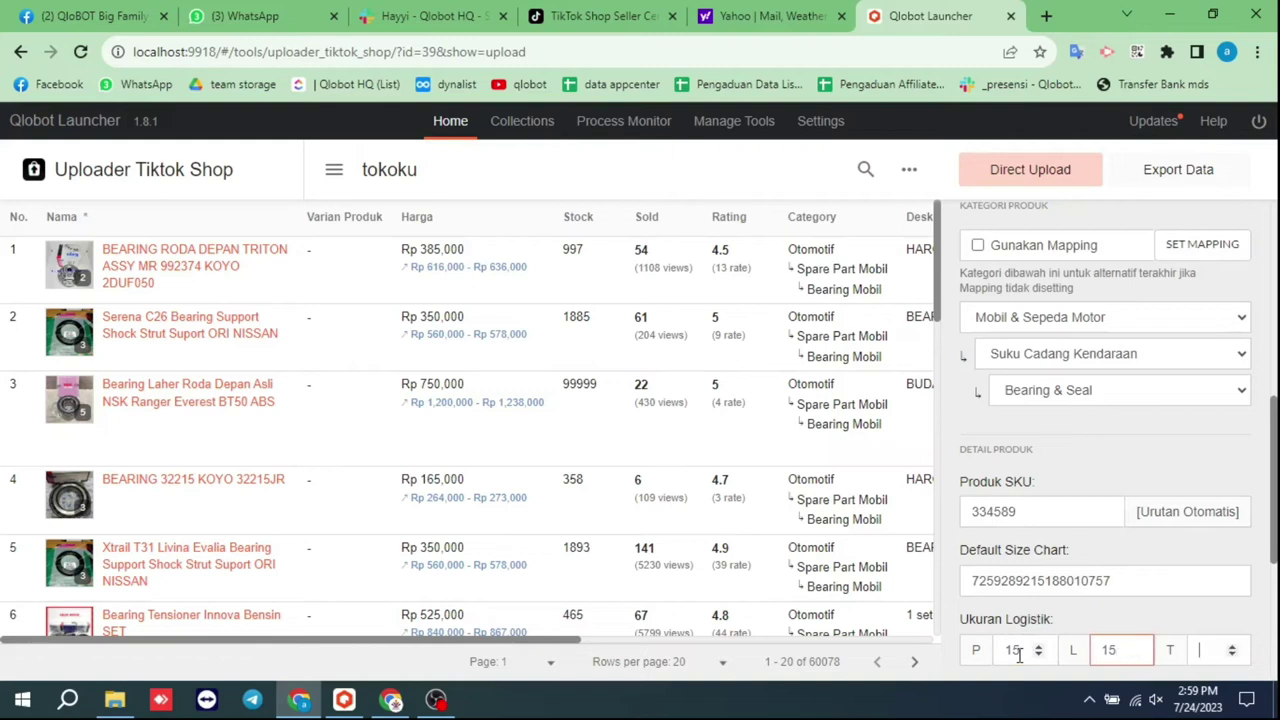
pyautogui.write('15')
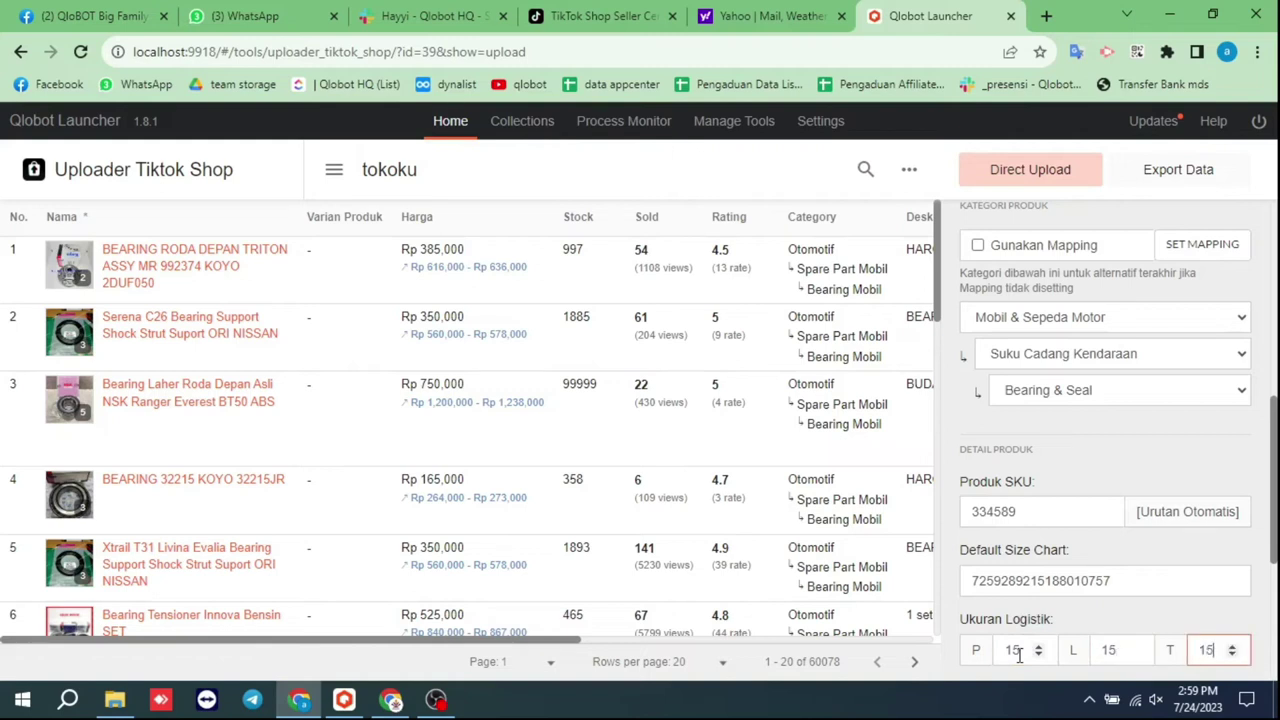
pyautogui.click(1015, 620)
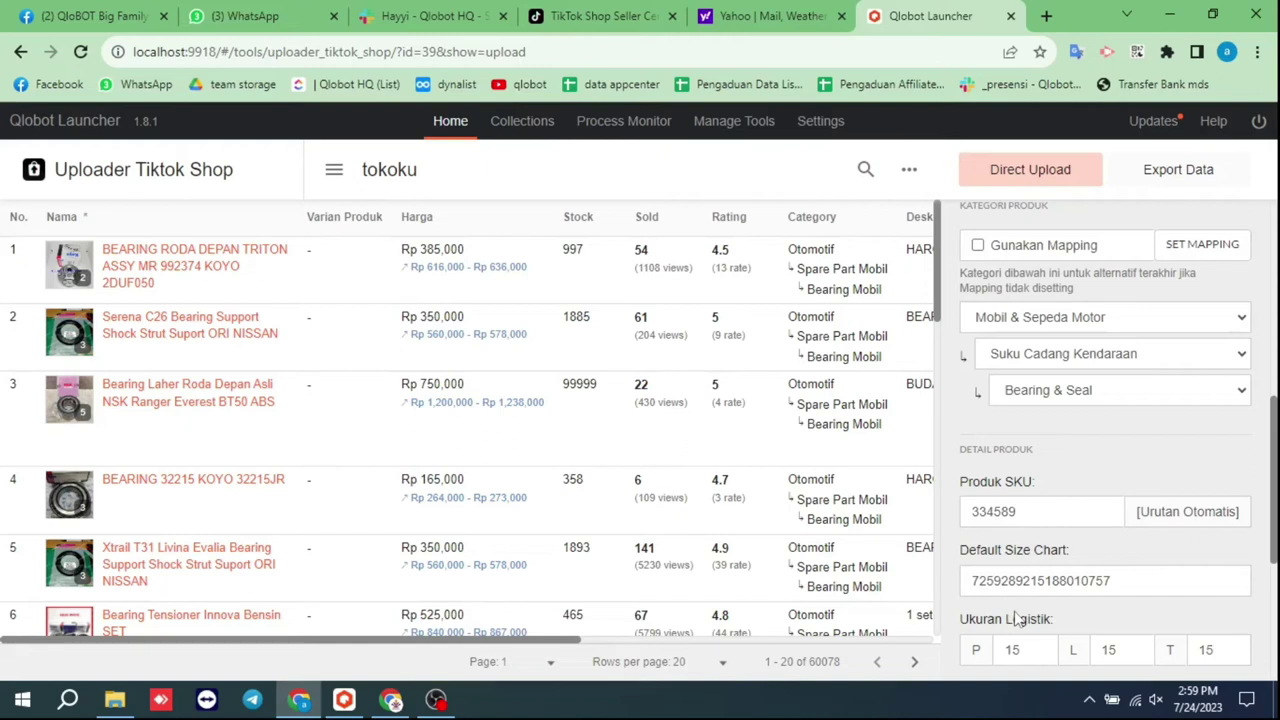
pyautogui.scroll(-4, 1015, 620)
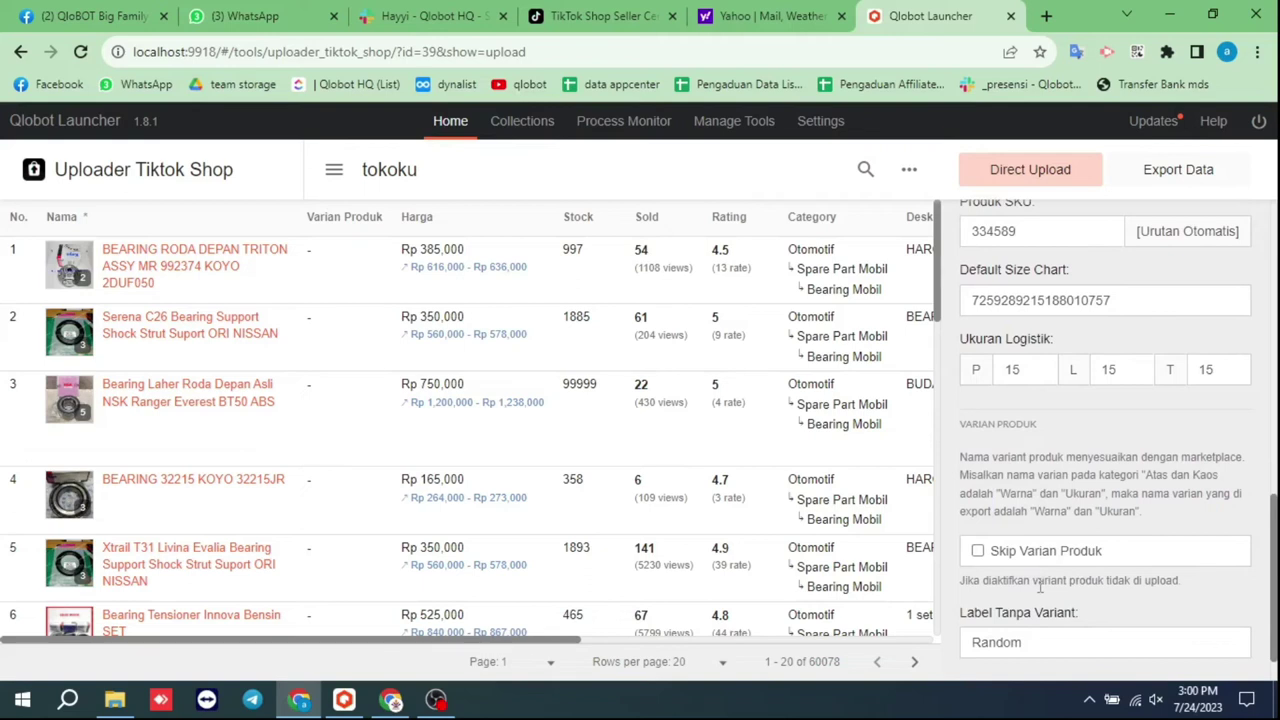
# Run START DIRECT UPLOAD and close the Command Executed confirmation
pyautogui.scroll(-1, 1040, 588)
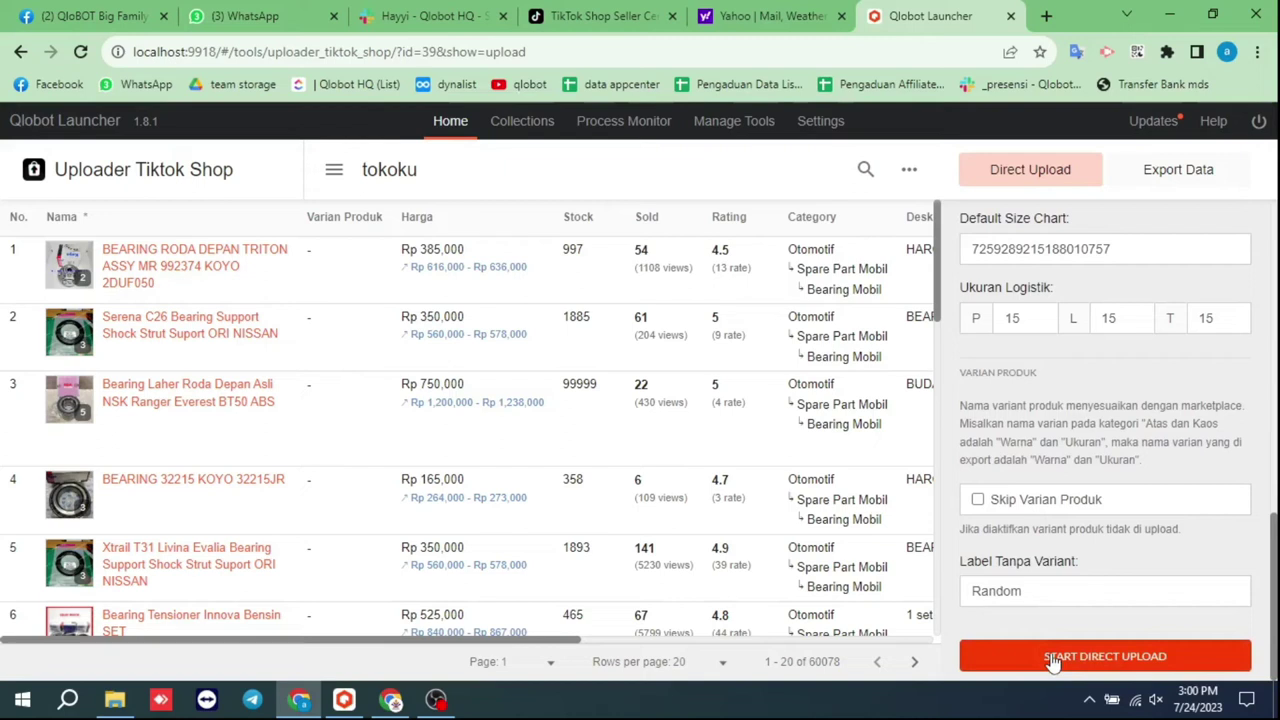
pyautogui.click(1113, 652)
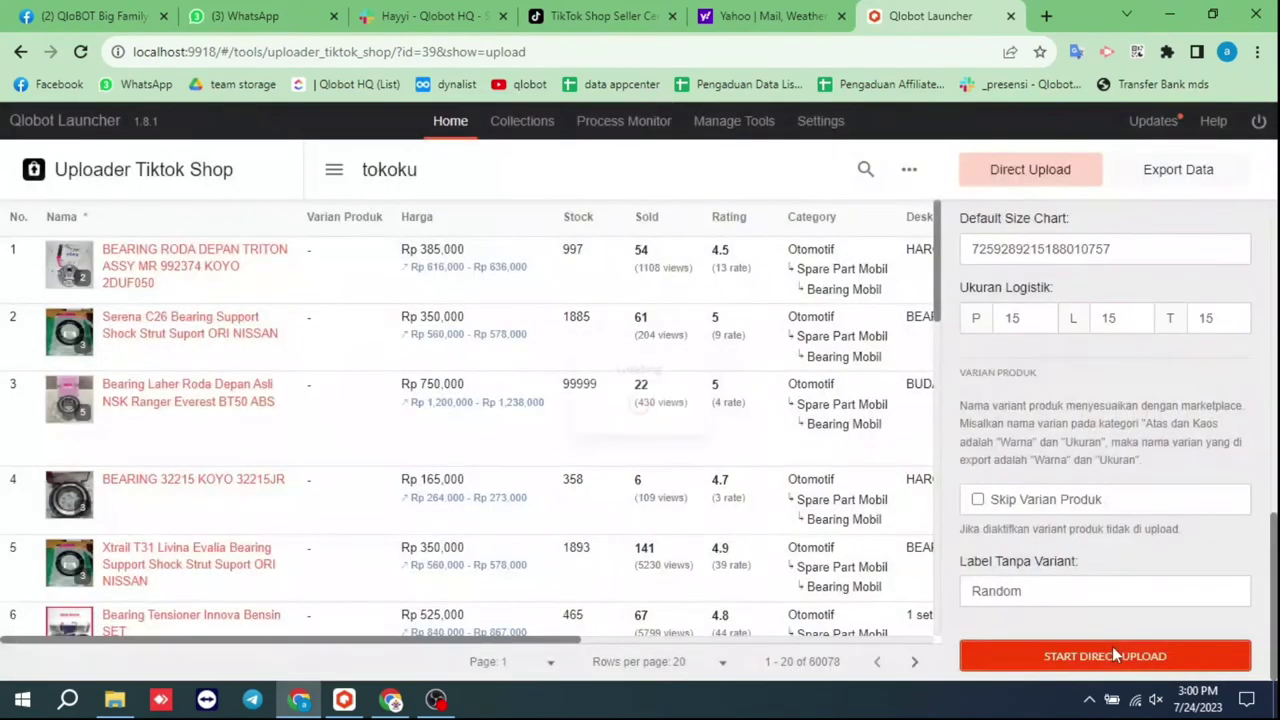
pyautogui.click(695, 458)
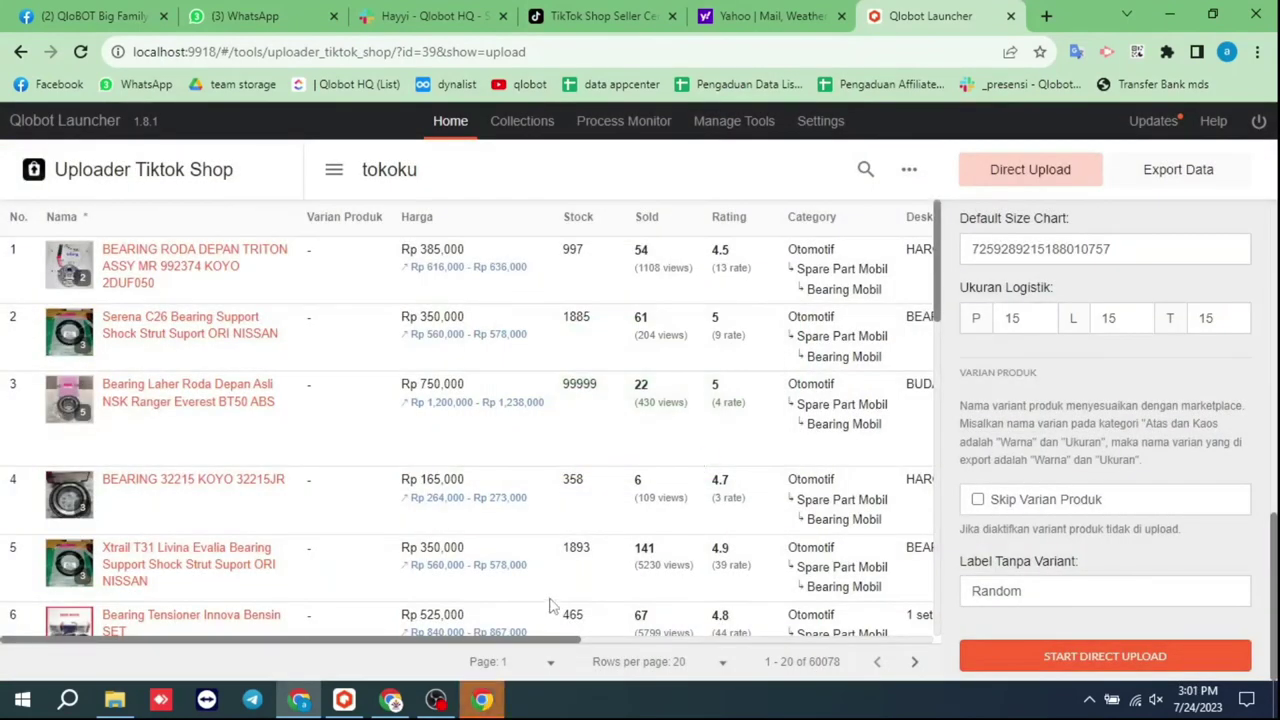
# Solve the shape captcha by selecting the orange y and purple Y, then confirm
pyautogui.click(483, 700)
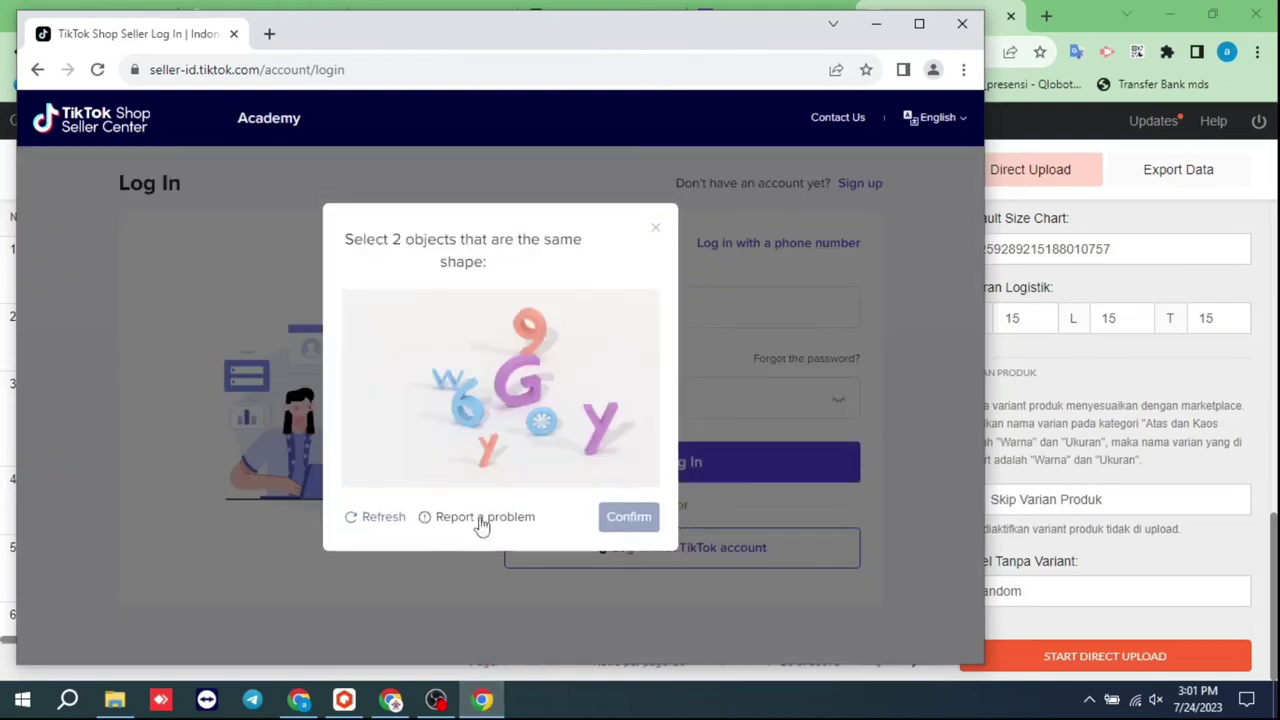
pyautogui.click(489, 450)
pyautogui.click(597, 432)
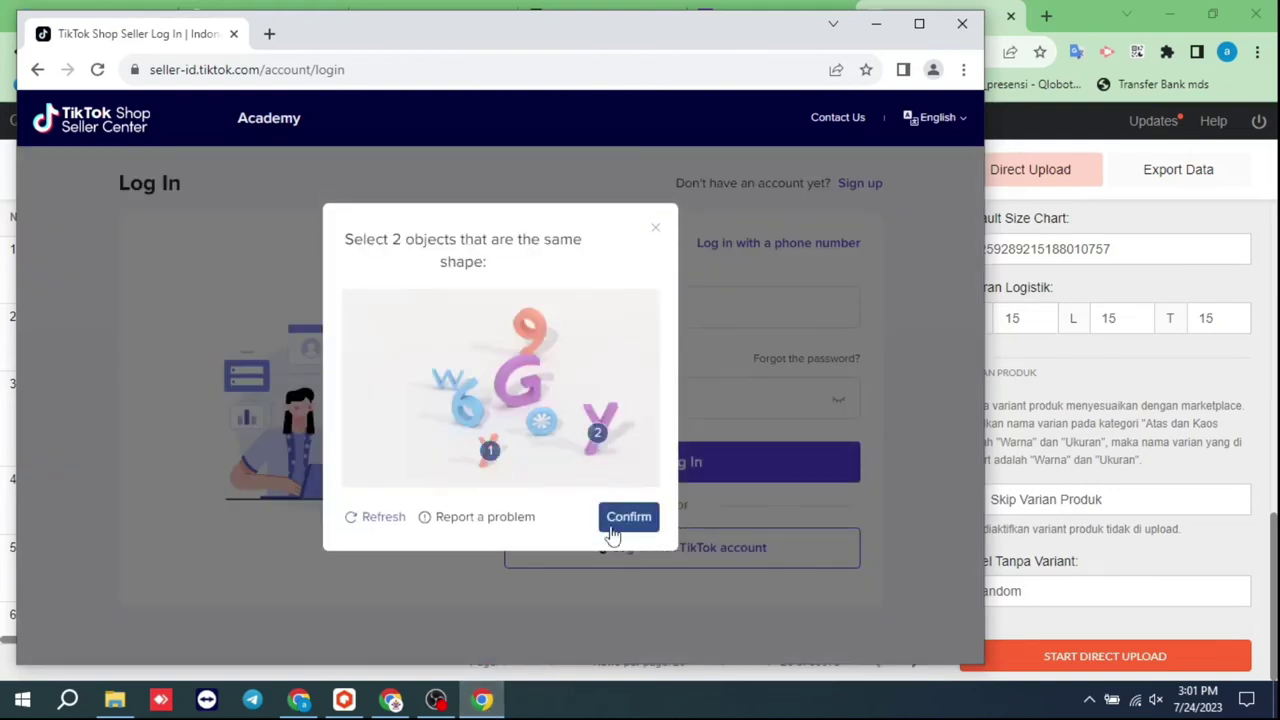
pyautogui.click(613, 533)
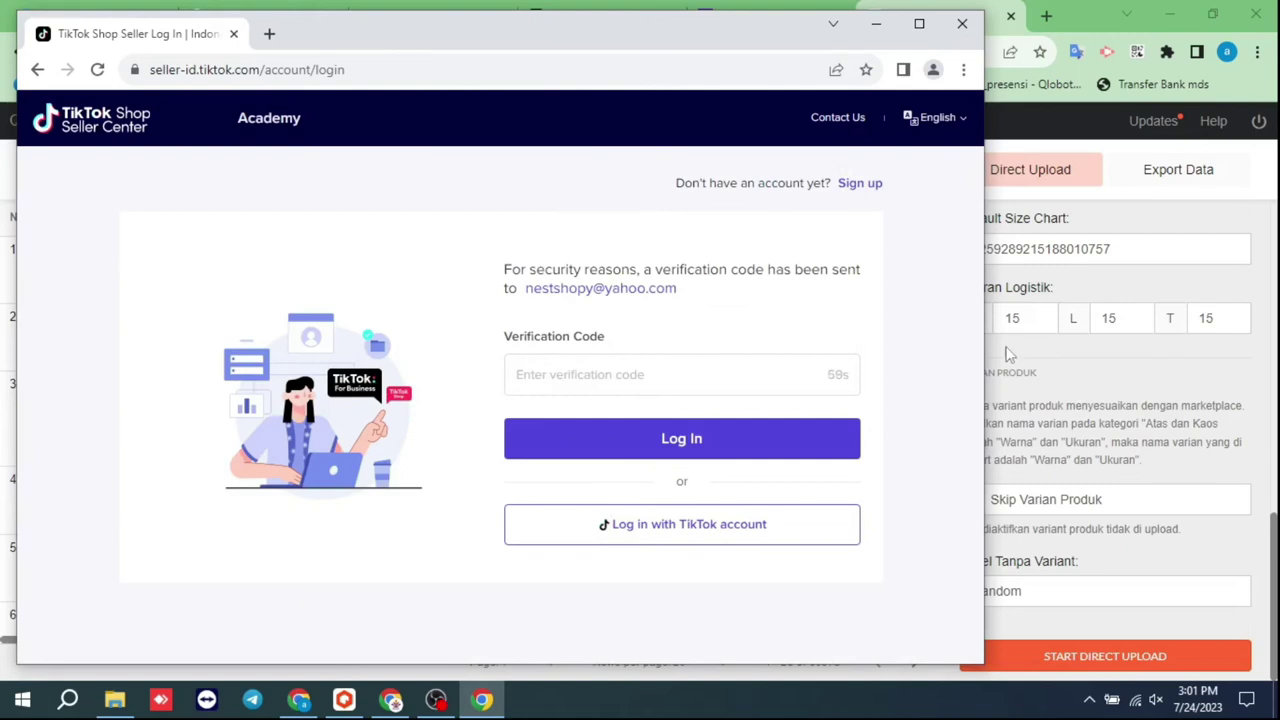
# Copy the verification code from the TikTok email in the Yahoo Mail inbox
pyautogui.click(1065, 10)
pyautogui.click(770, 16)
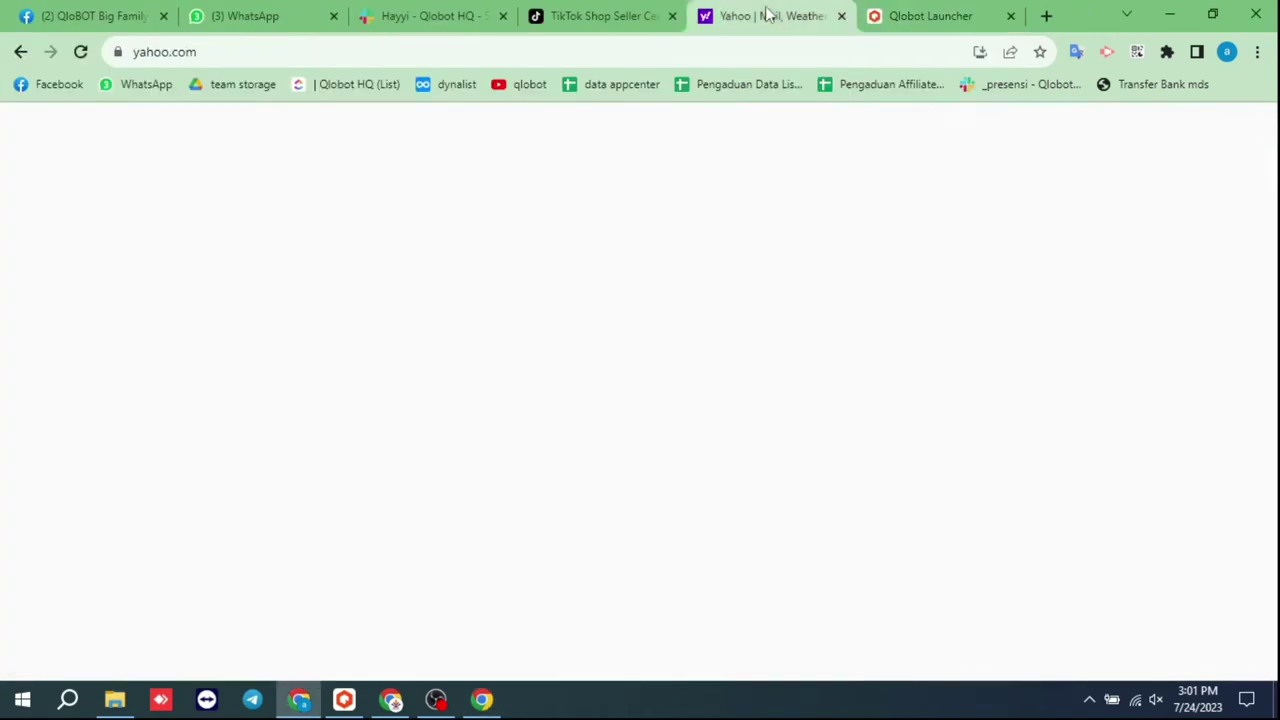
pyautogui.click(1195, 140)
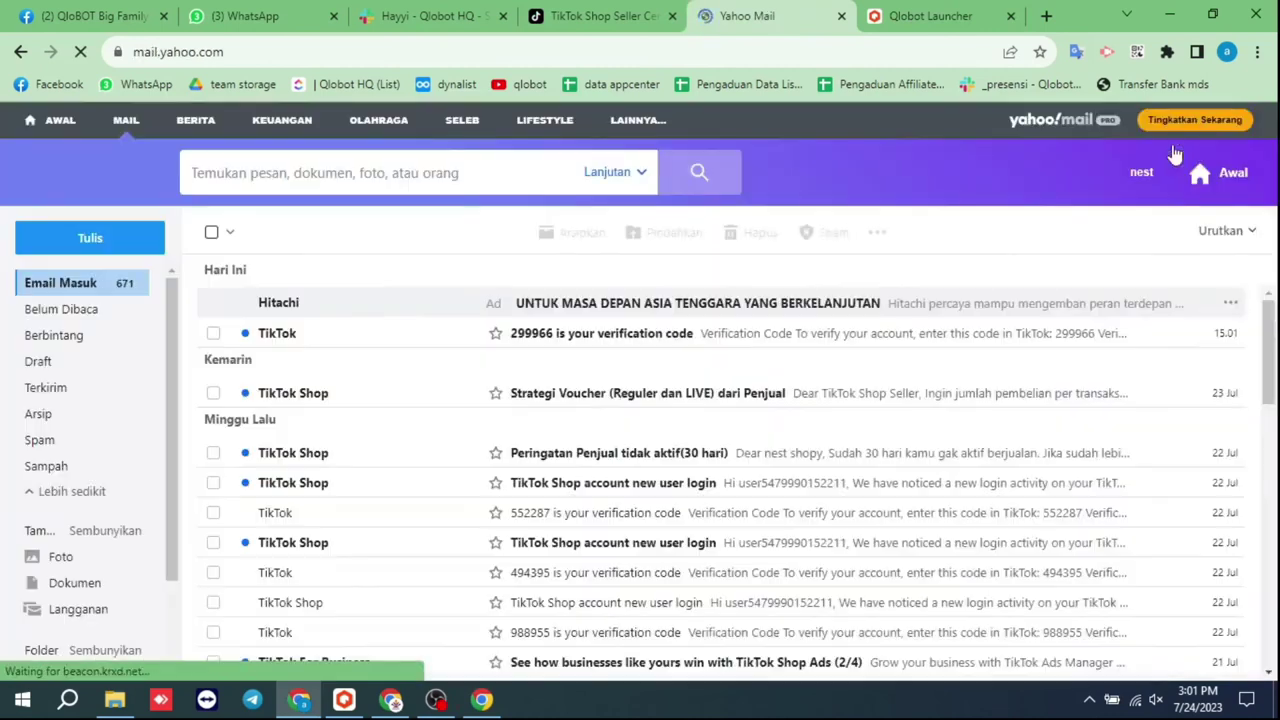
pyautogui.click(508, 334)
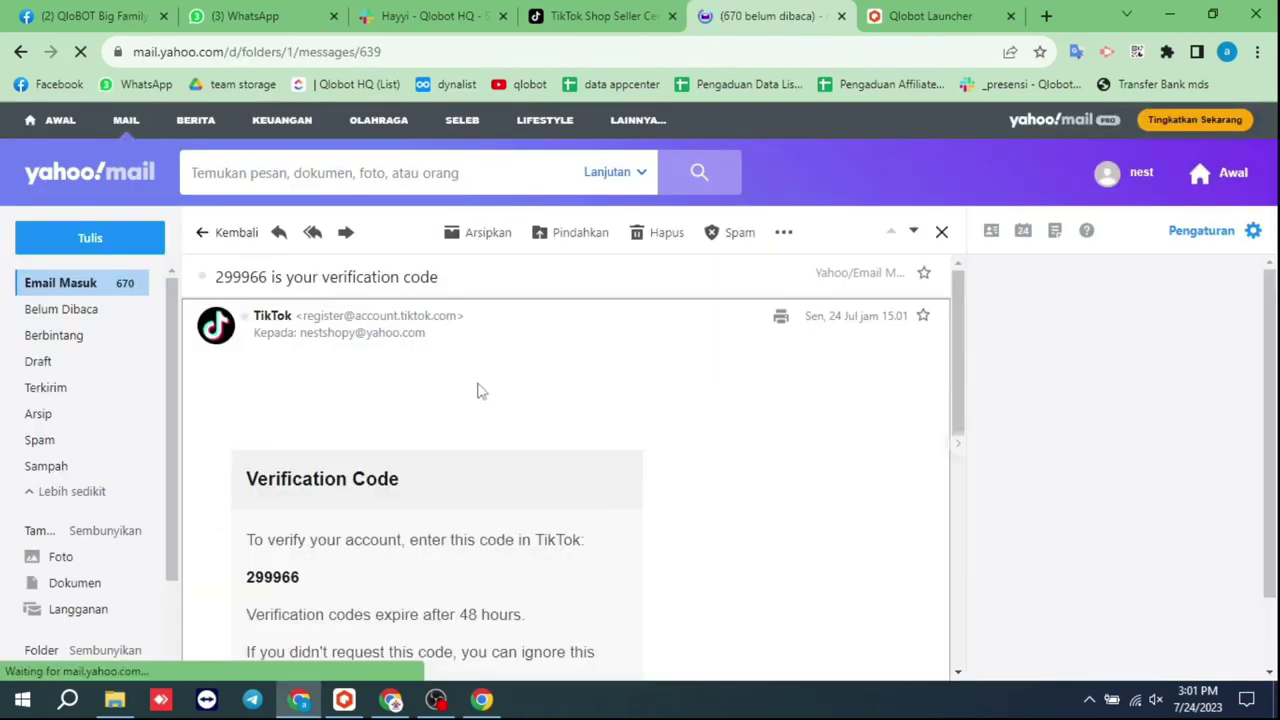
pyautogui.scroll(-1, 420, 420)
pyautogui.doubleClick(287, 484)
pyautogui.hotkey('ctrl', 'c')
pyautogui.click(482, 700)
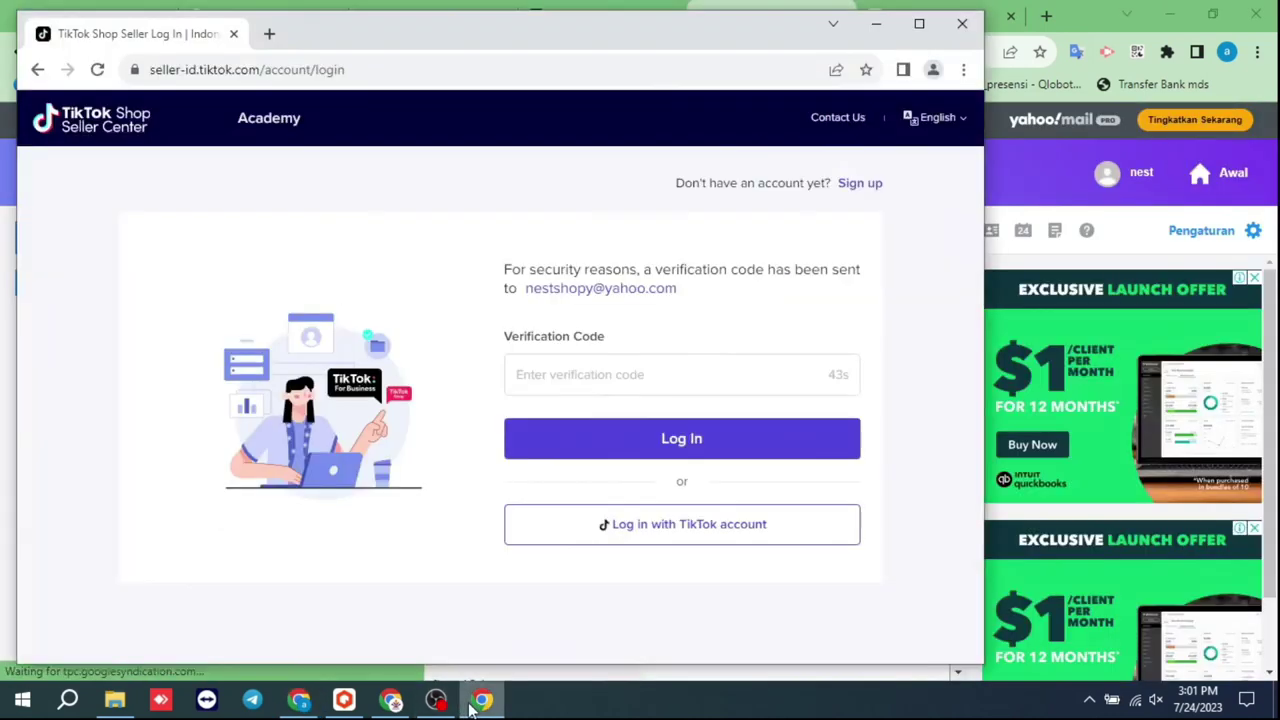
# Paste the emailed code into the Verification Code field and log in
pyautogui.rightClick(562, 388)
pyautogui.click(612, 530)
pyautogui.click(638, 441)
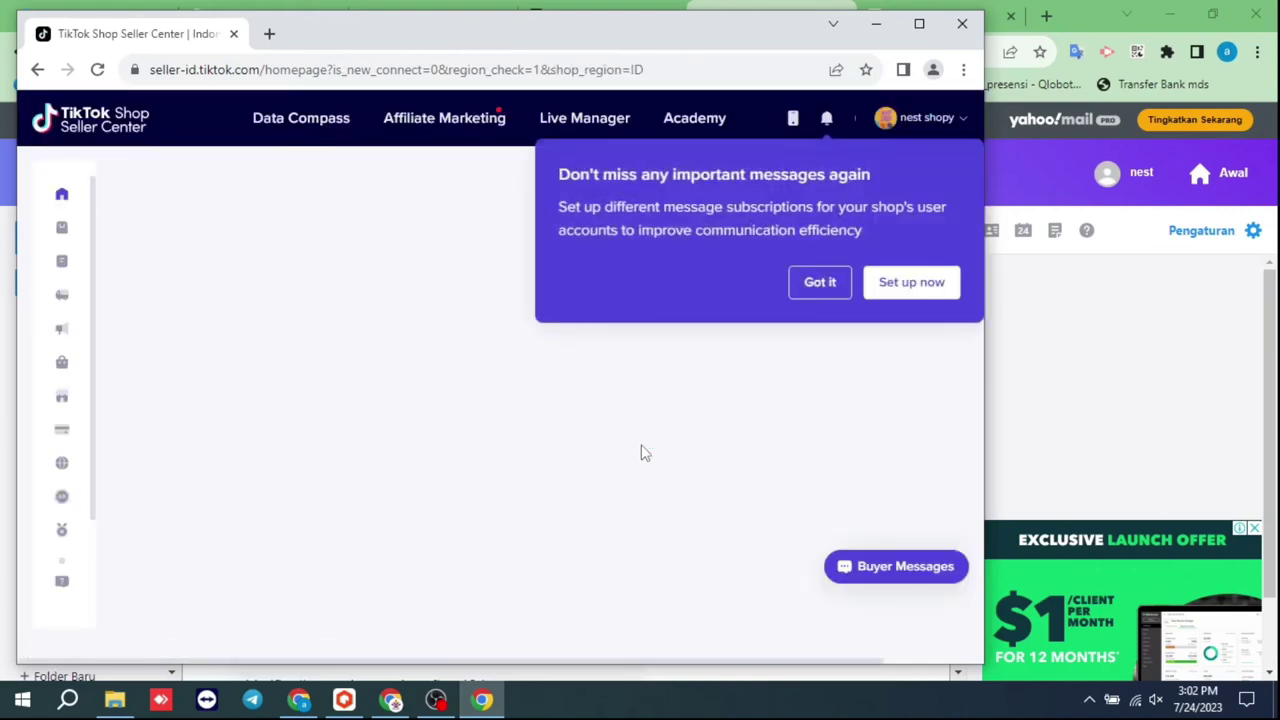
# Return to Qlobot Launcher and open Process Monitor in a new tab
pyautogui.click(1070, 10)
pyautogui.click(937, 15)
pyautogui.rightClick(623, 133)
pyautogui.click(659, 148)
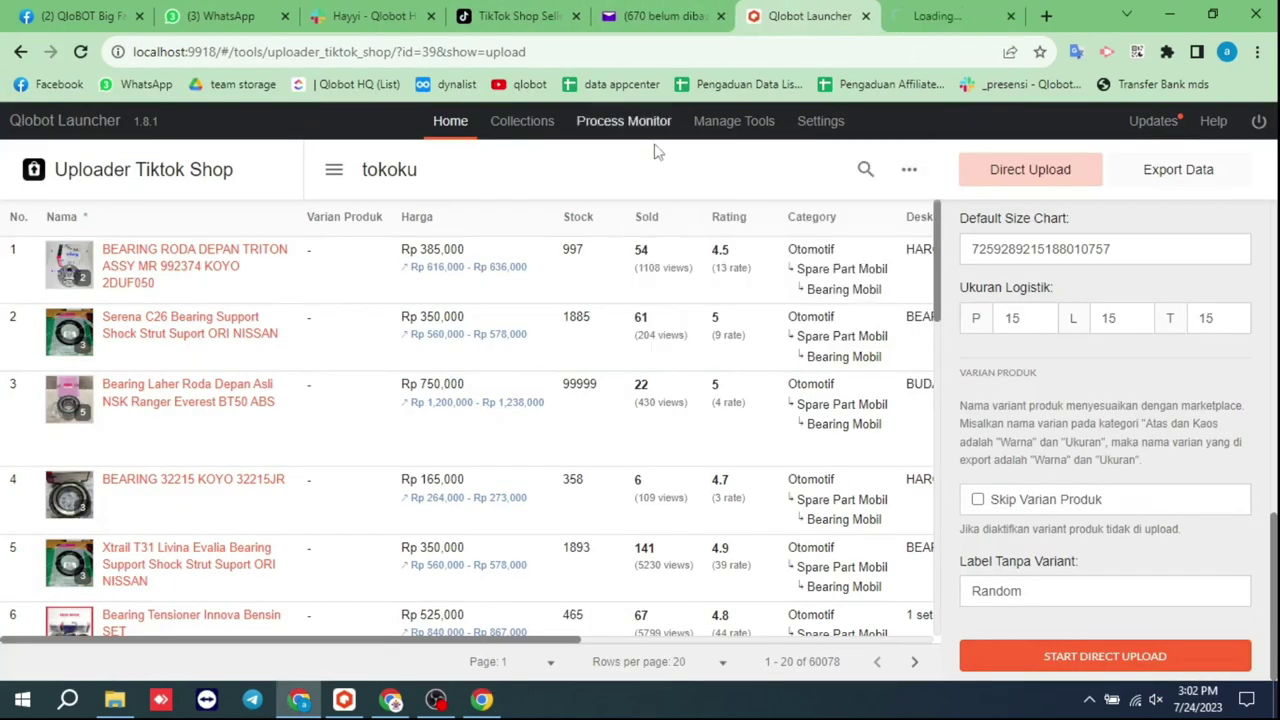
# Resume the paused Upload Tiktok Shop process in Process Monitor and close the Resume Success message
pyautogui.click(940, 15)
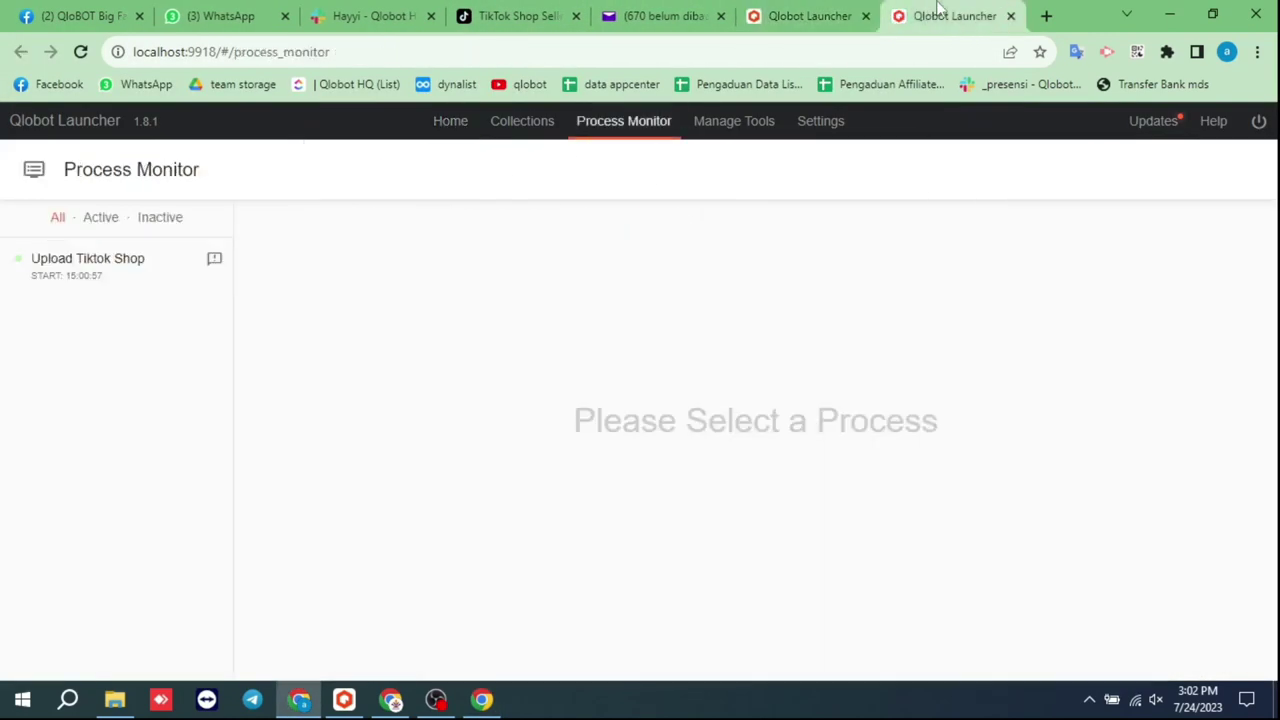
pyautogui.click(147, 296)
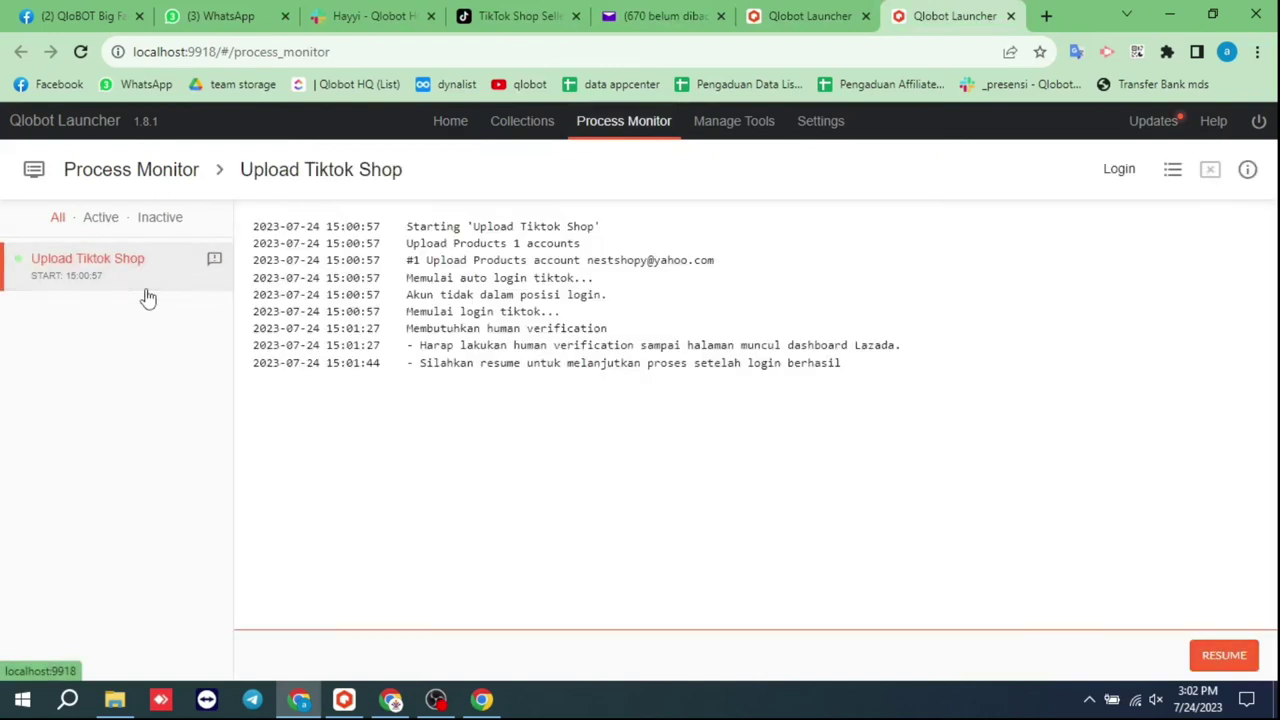
pyautogui.click(1222, 655)
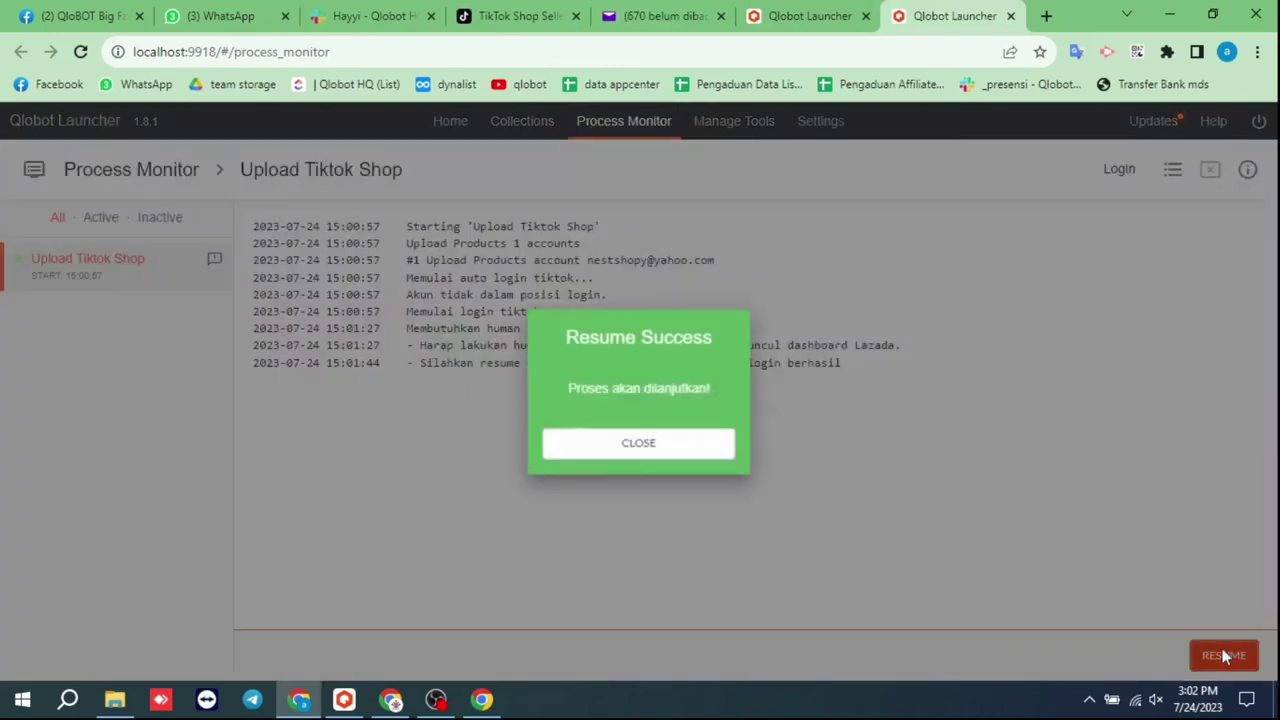
pyautogui.click(640, 451)
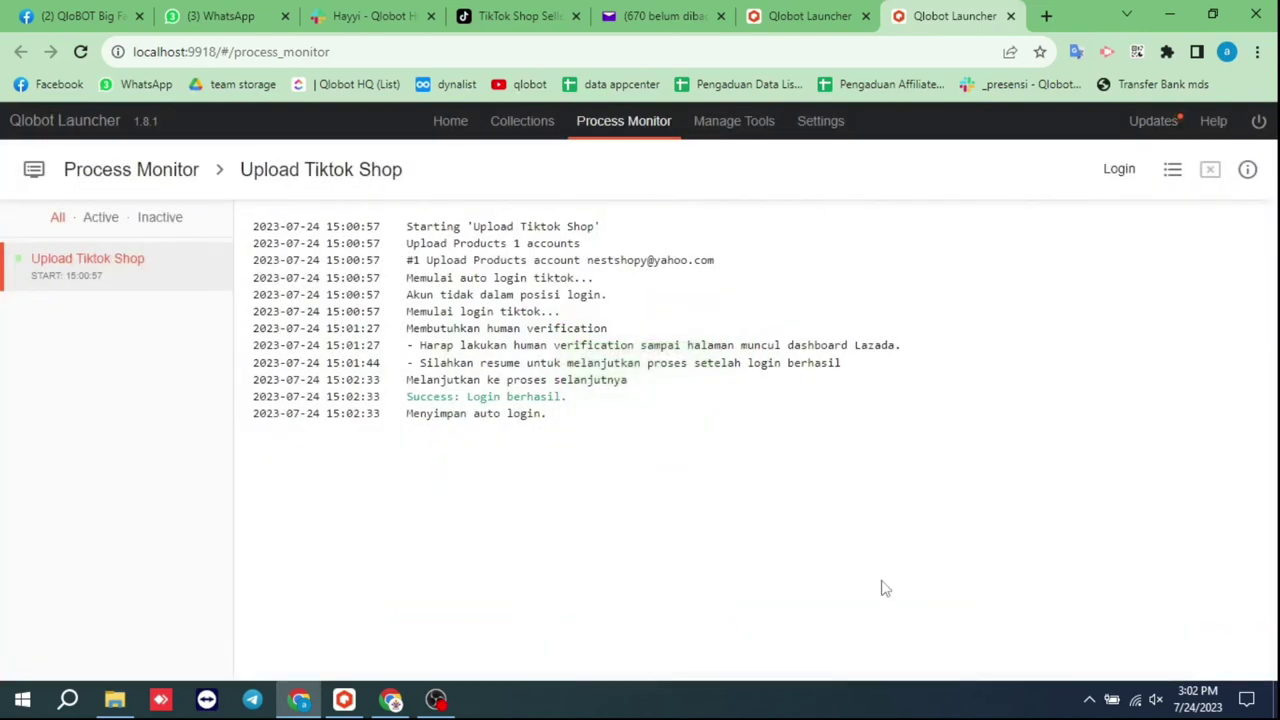